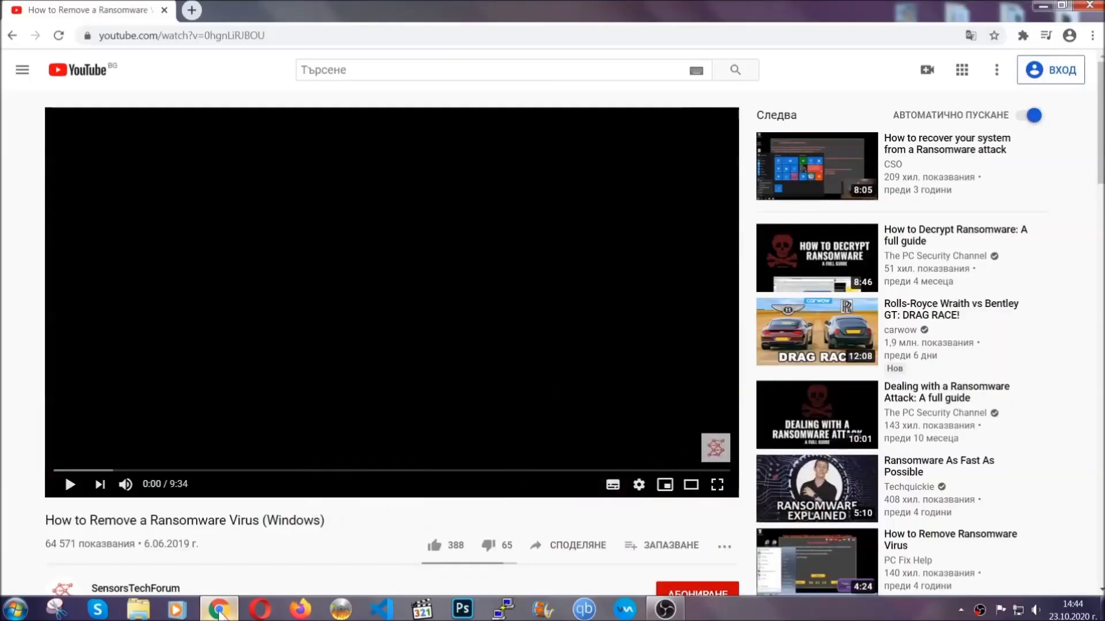
pyautogui.scroll(-3, 200, 466)
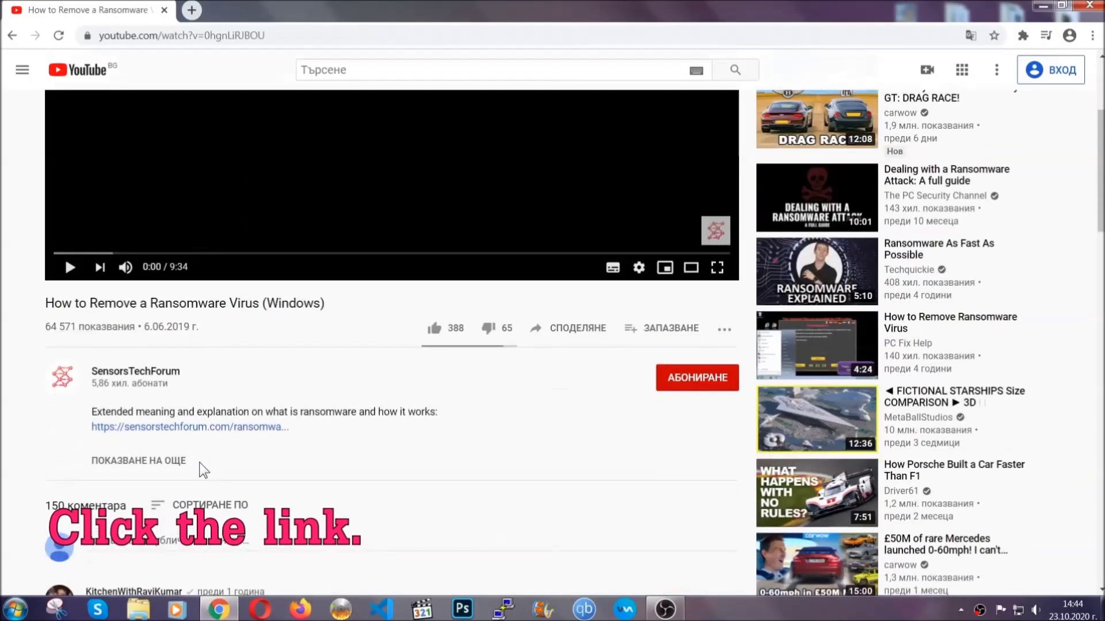
# Step: Get SpyHunter-Installer.exe from the SensorsTechForum ransomware article and launch it
pyautogui.click(207, 426)
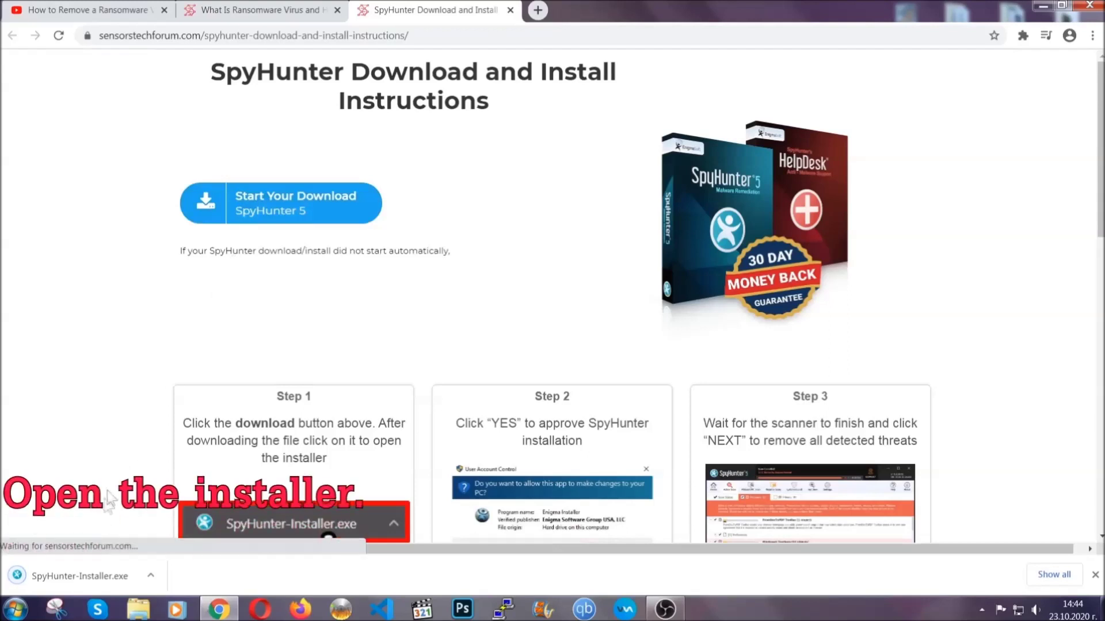
pyautogui.click(79, 573)
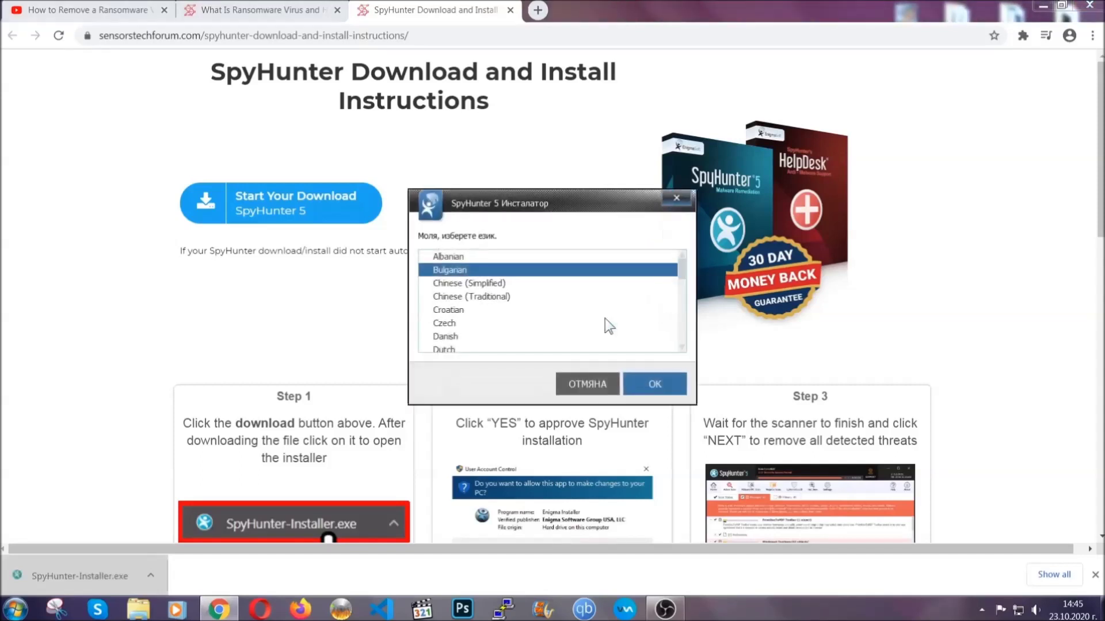
pyautogui.scroll(-1, 580, 324)
pyautogui.scroll(-1, 568, 315)
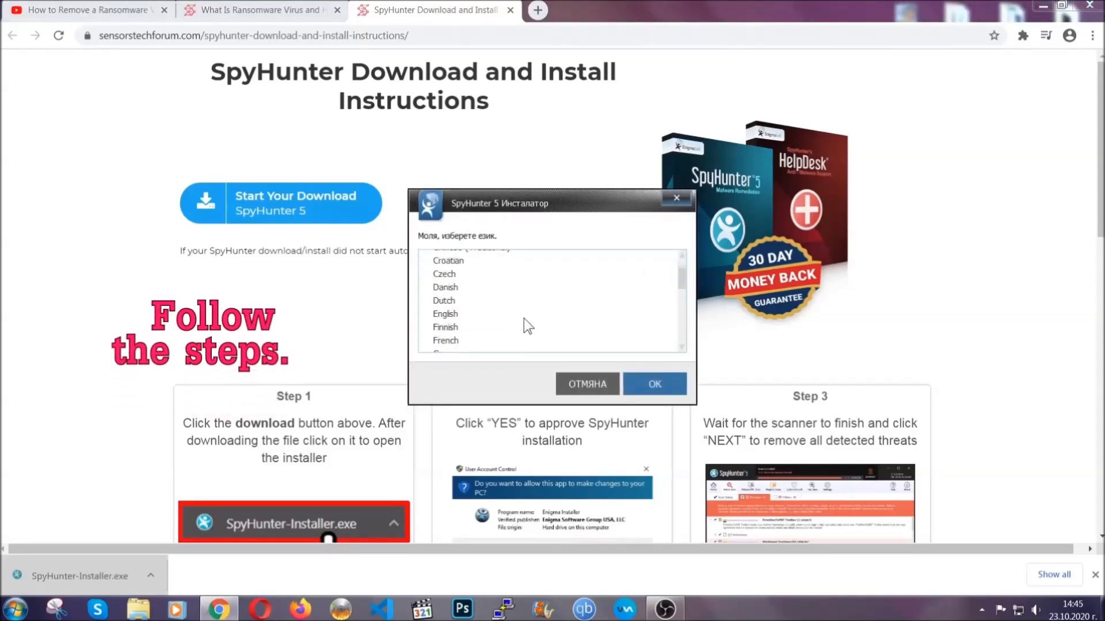
# Step: Install SpyHunter 5 in English, accepting the EULA and Privacy Policy, through to setup success
pyautogui.click(522, 316)
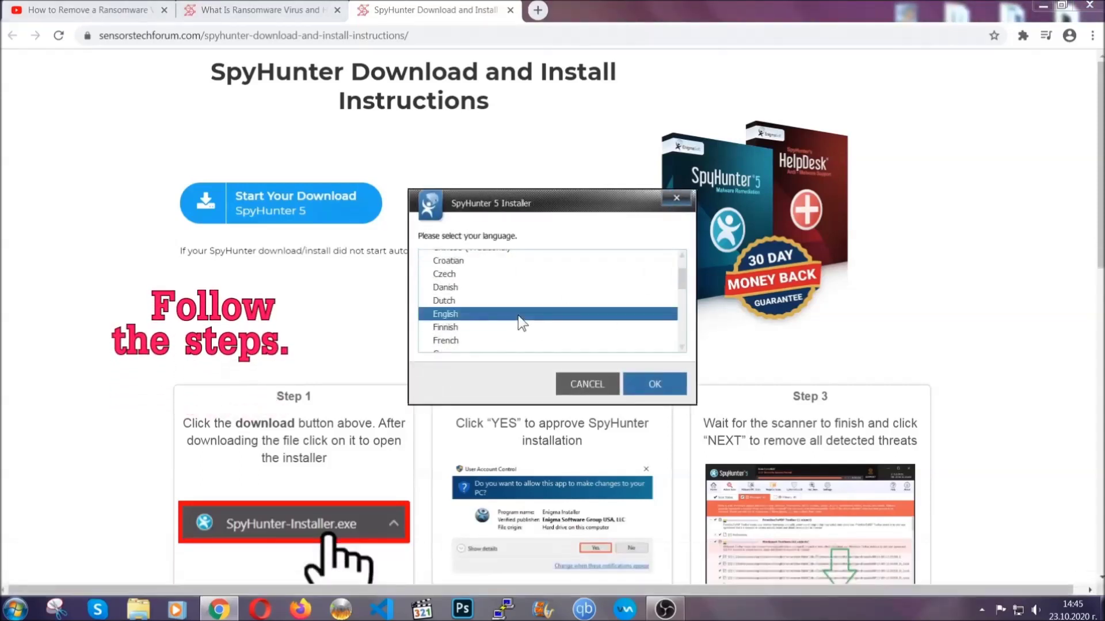
pyautogui.click(646, 383)
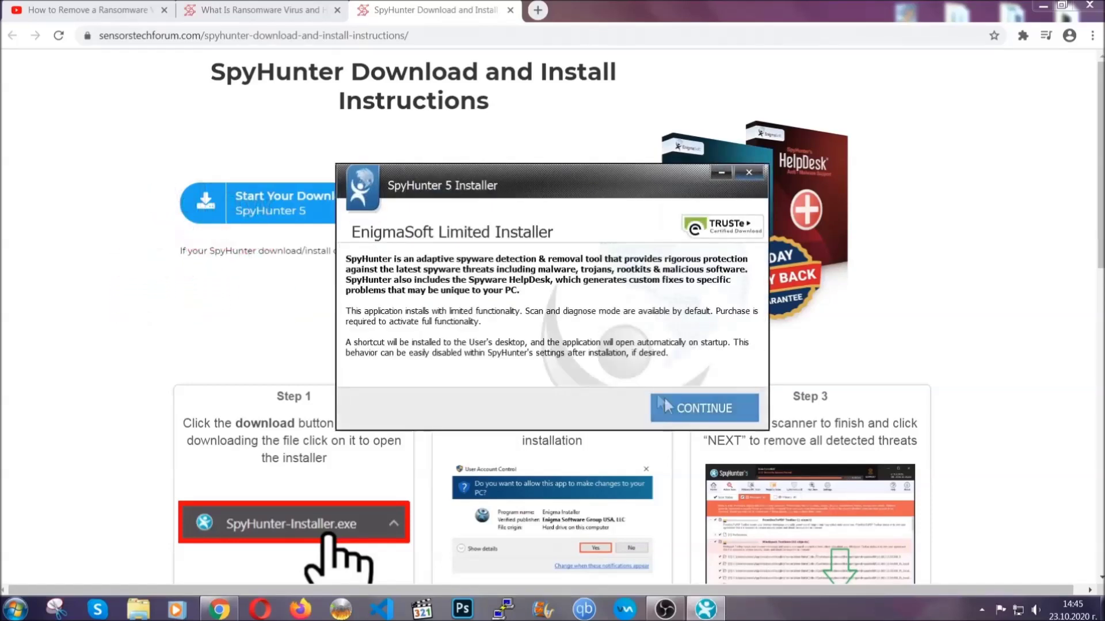
pyautogui.click(667, 406)
pyautogui.click(634, 373)
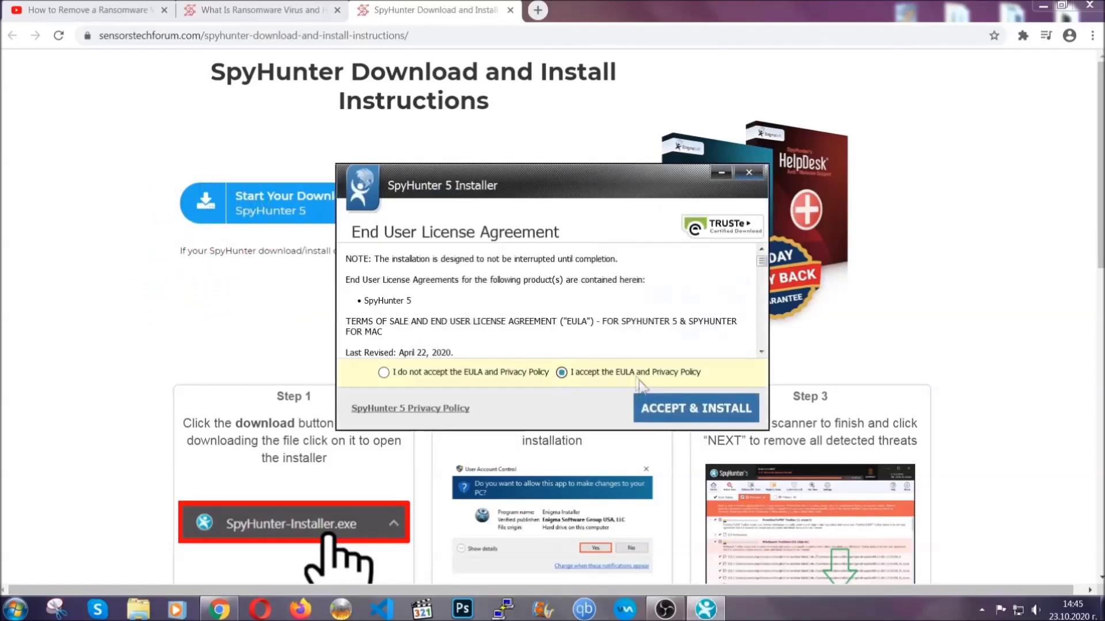
pyautogui.click(660, 408)
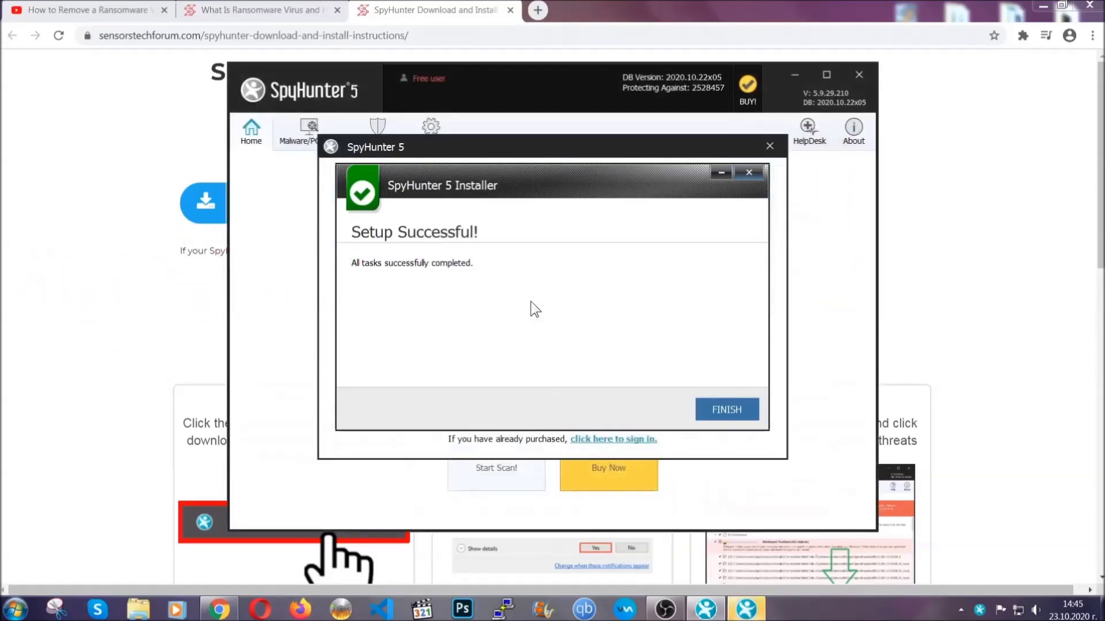
pyautogui.click(707, 412)
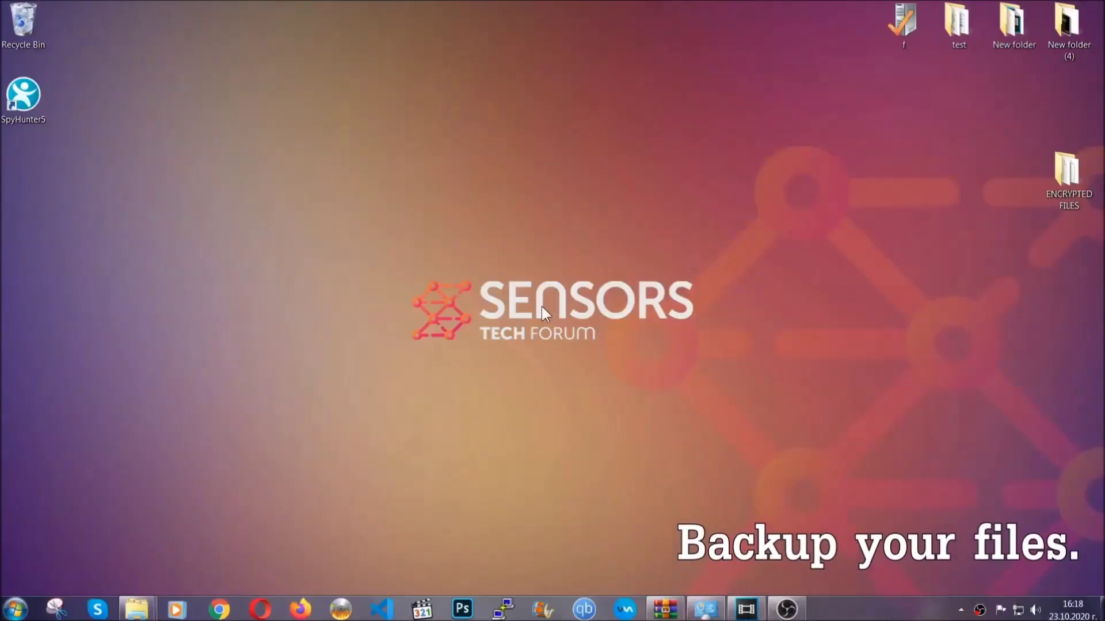
# Step: Copy all six encrypted .efji files from the ENCRYPTED FILES folder
pyautogui.doubleClick(1061, 176)
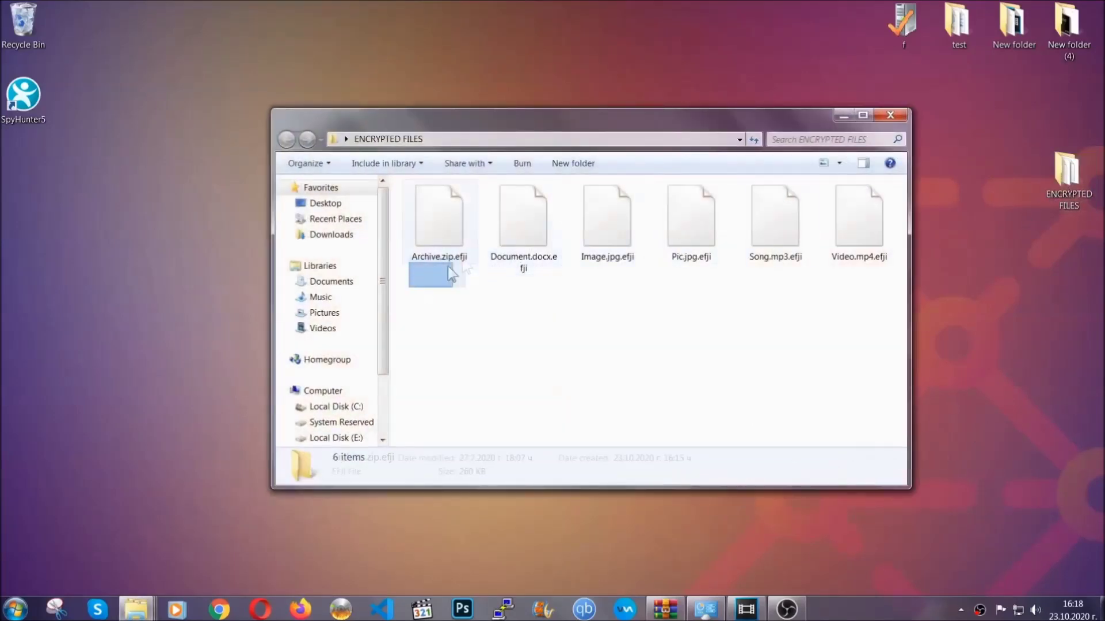
pyautogui.moveTo(449, 275); pyautogui.dragTo(864, 205)
pyautogui.rightClick(865, 205)
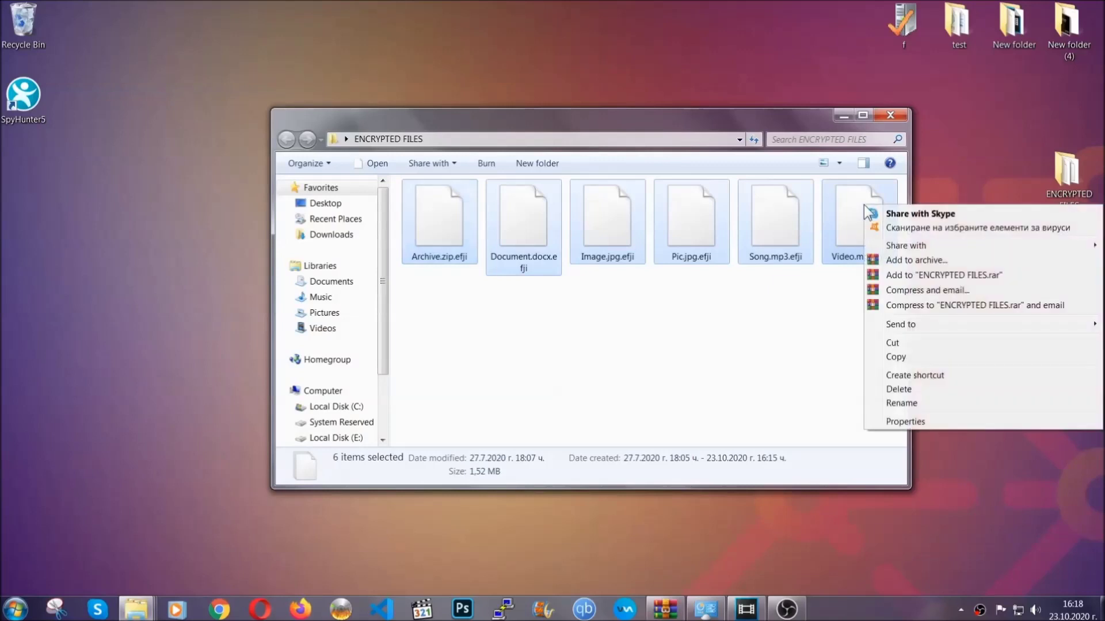
pyautogui.click(894, 357)
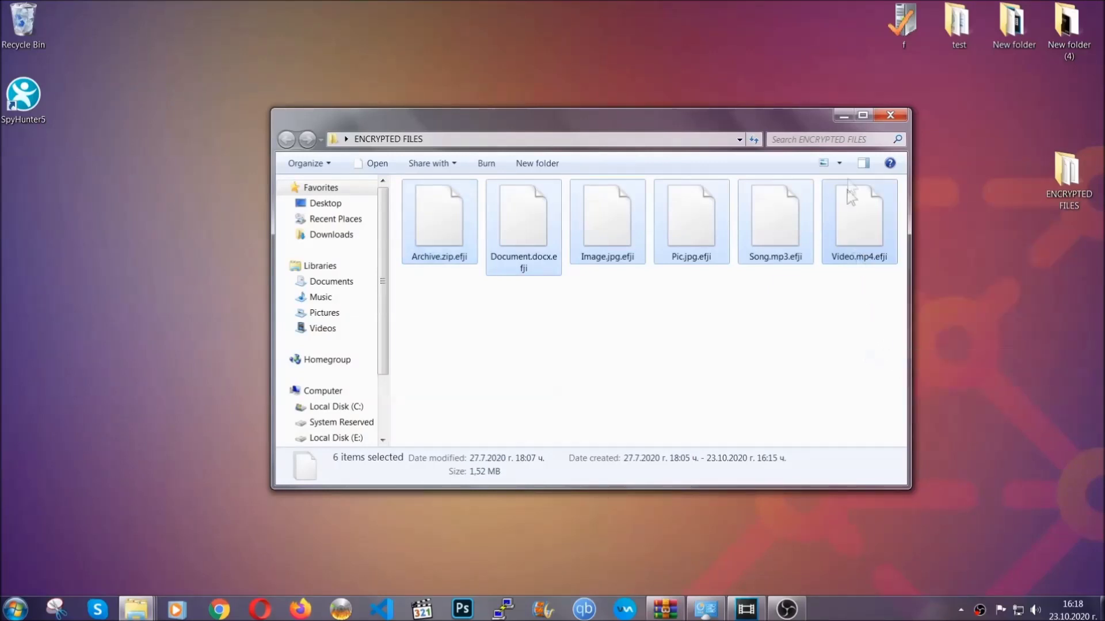
pyautogui.click(845, 116)
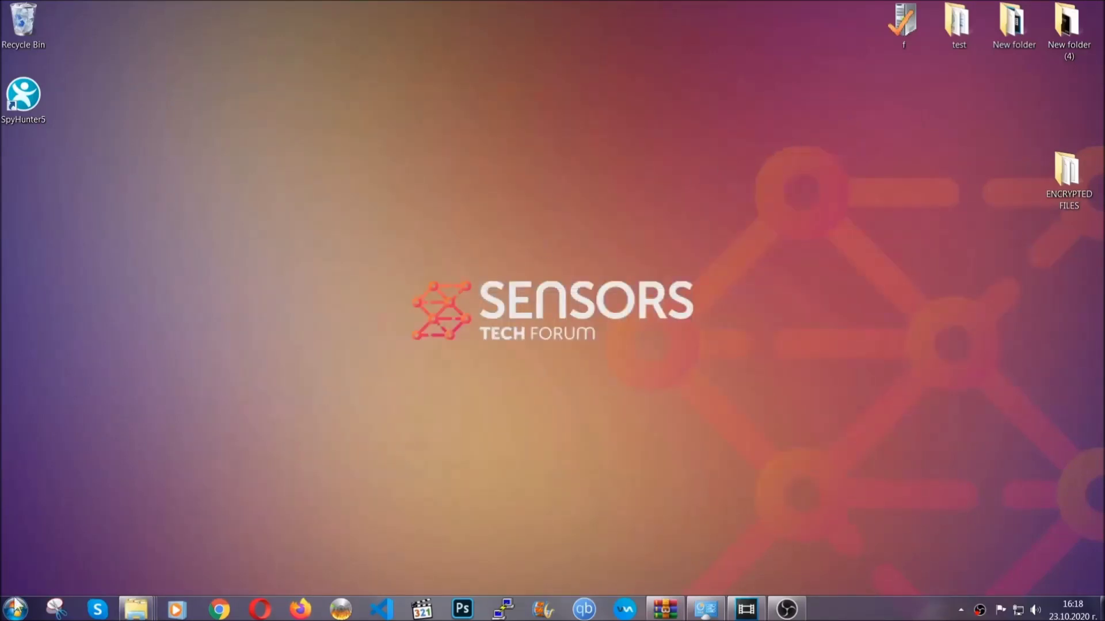
# Step: Paste the six files onto FLASH DRIVE (H:) and close the drive window
pyautogui.click(15, 607)
pyautogui.click(210, 435)
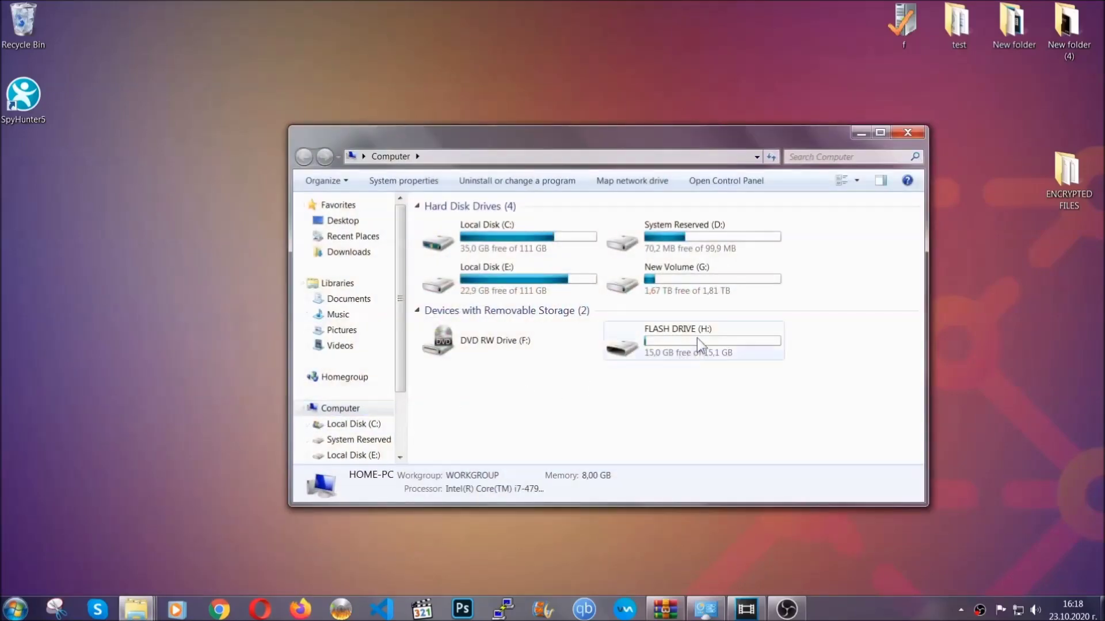
pyautogui.doubleClick(697, 338)
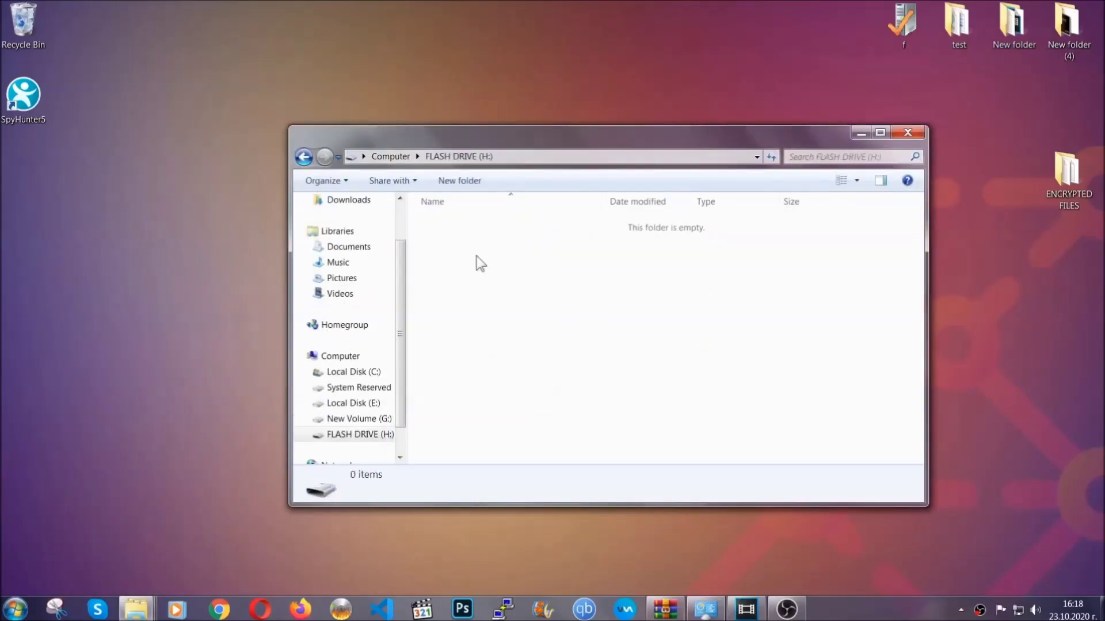
pyautogui.rightClick(476, 257)
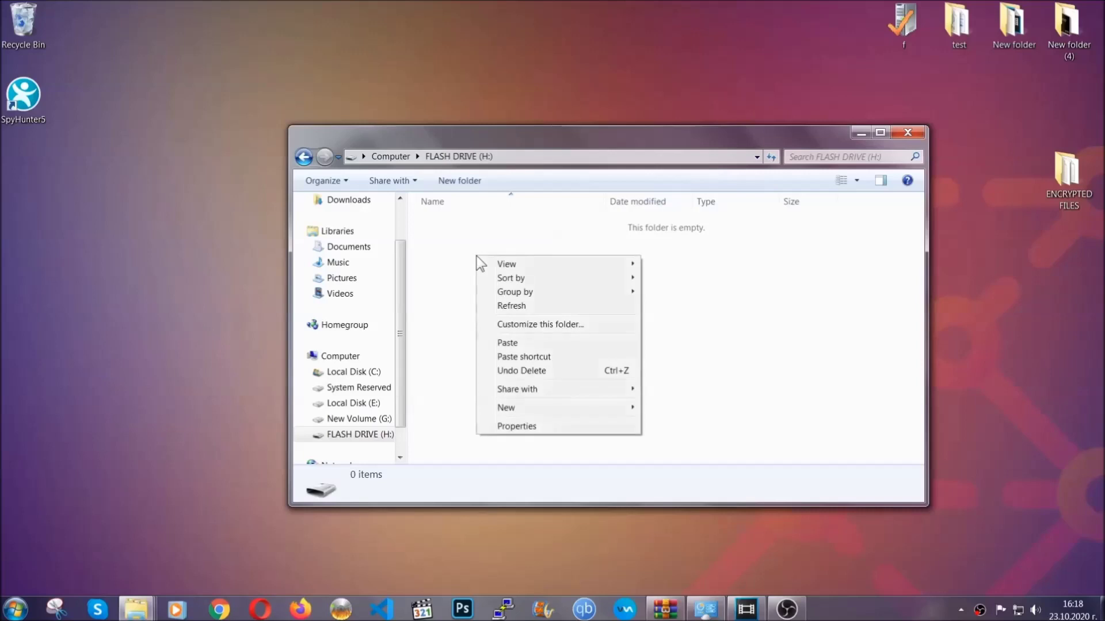
pyautogui.click(503, 344)
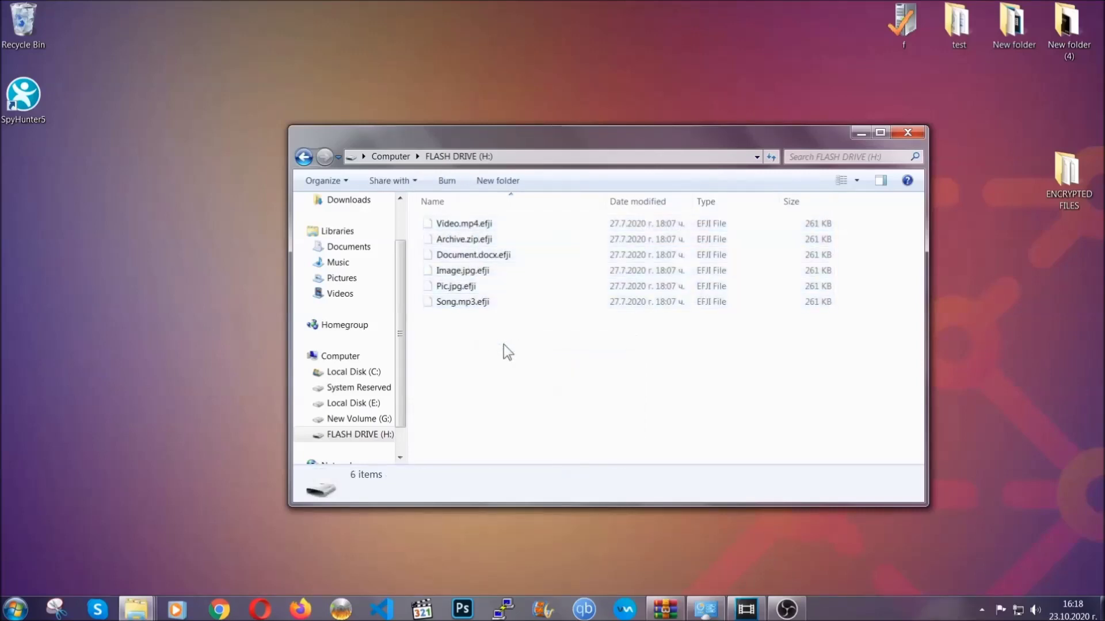
pyautogui.click(909, 133)
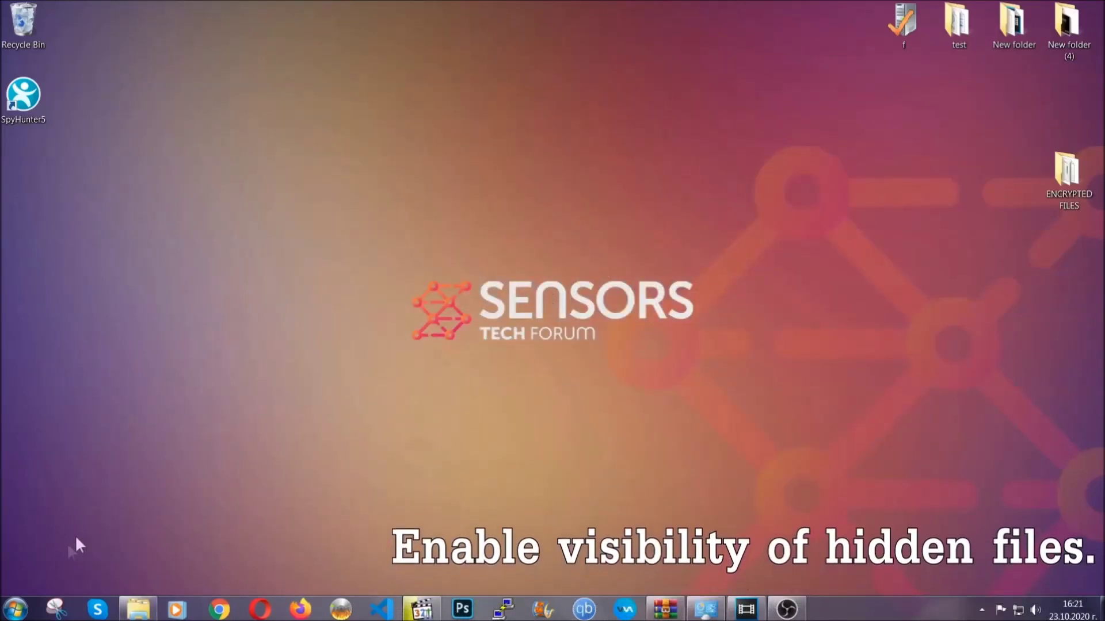
# Step: Find 'show hidden files and folders' and set it to show hidden files, folders, and drives
pyautogui.click(16, 609)
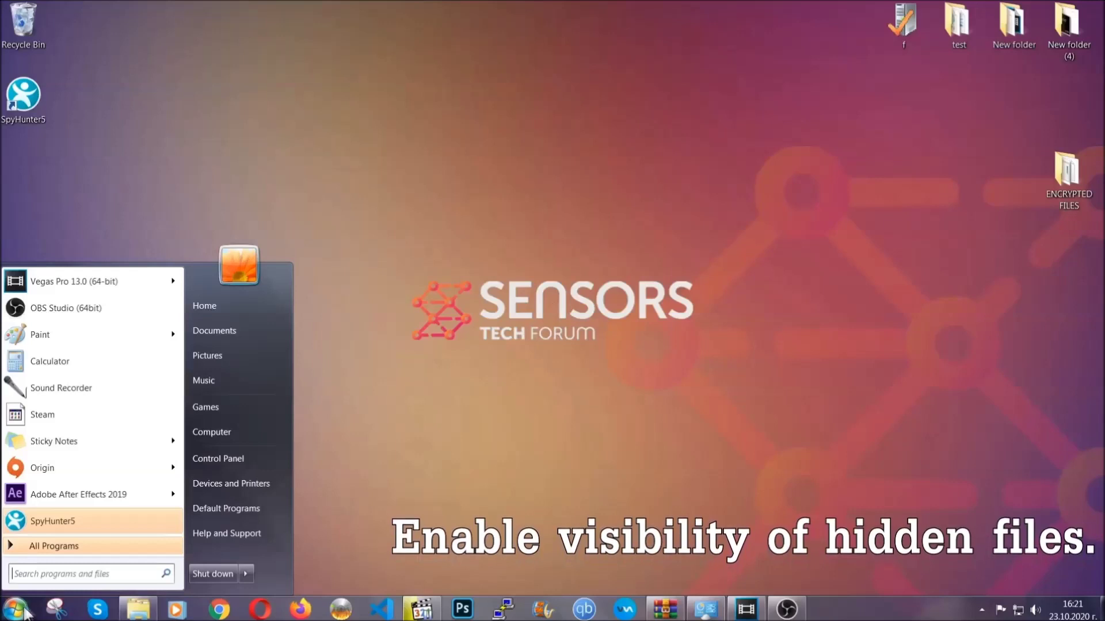
pyautogui.click(47, 561)
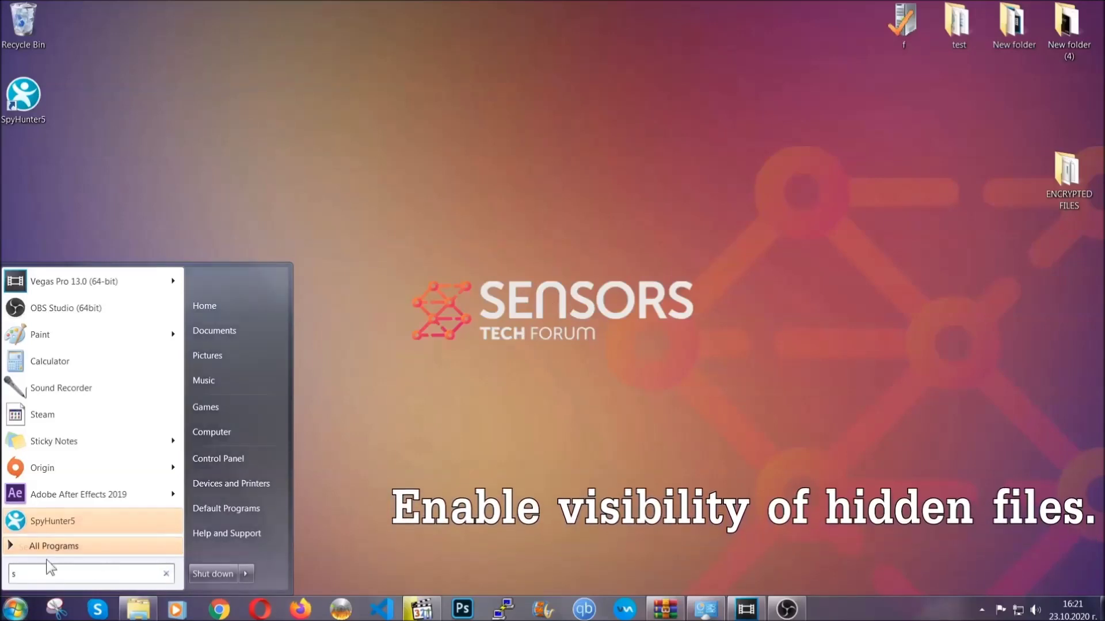
pyautogui.write('showh')
pyautogui.press('BackSpace')
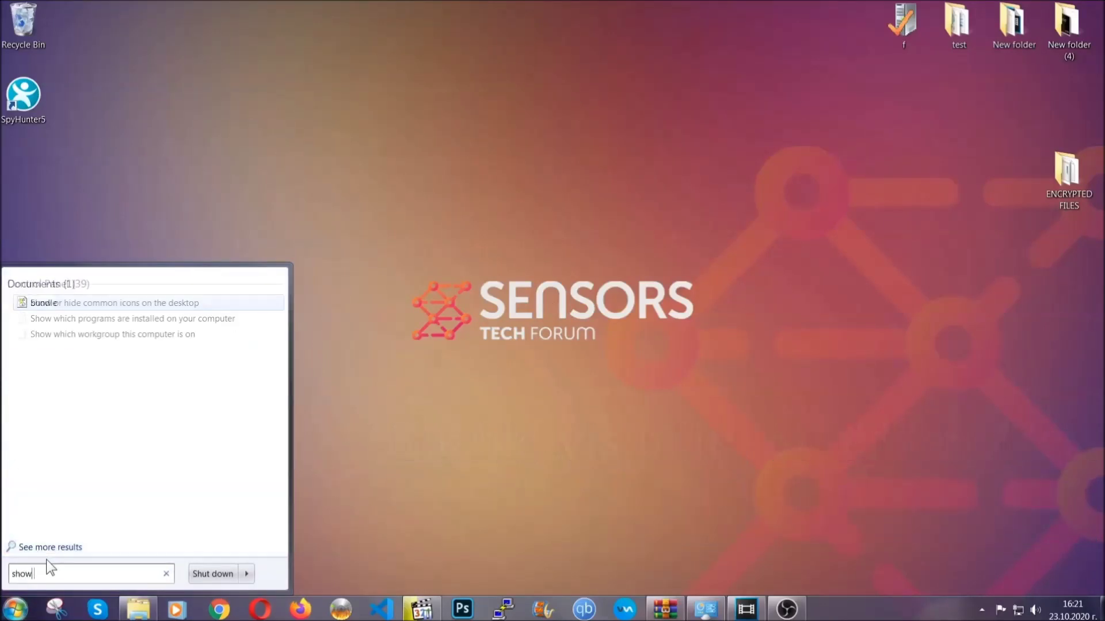
pyautogui.write(' hidden files')
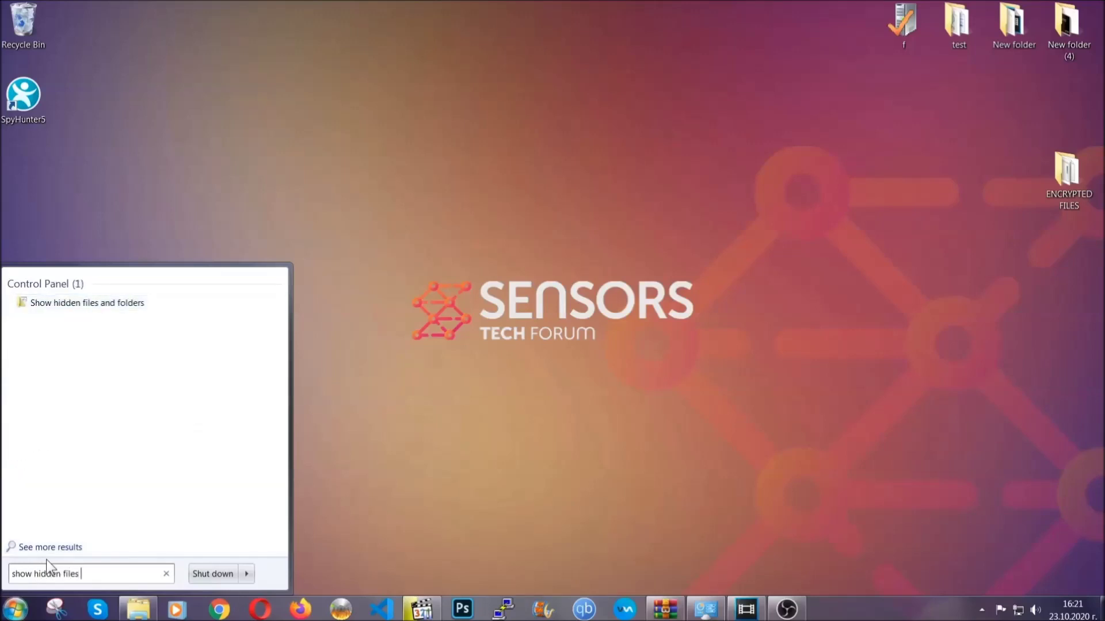
pyautogui.write(' and folders')
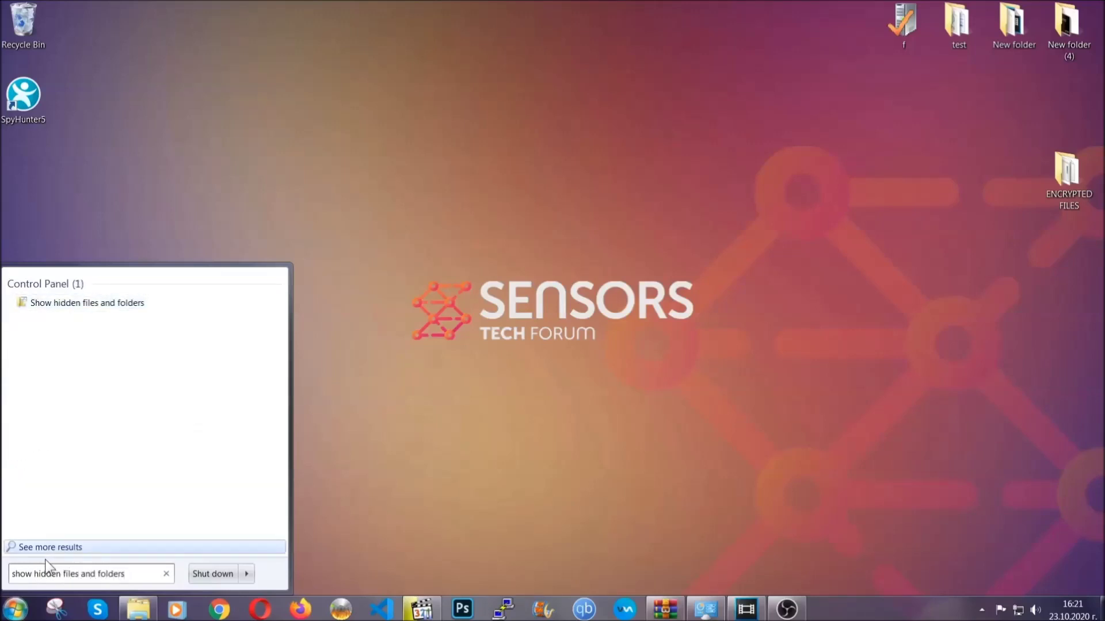
pyautogui.click(129, 308)
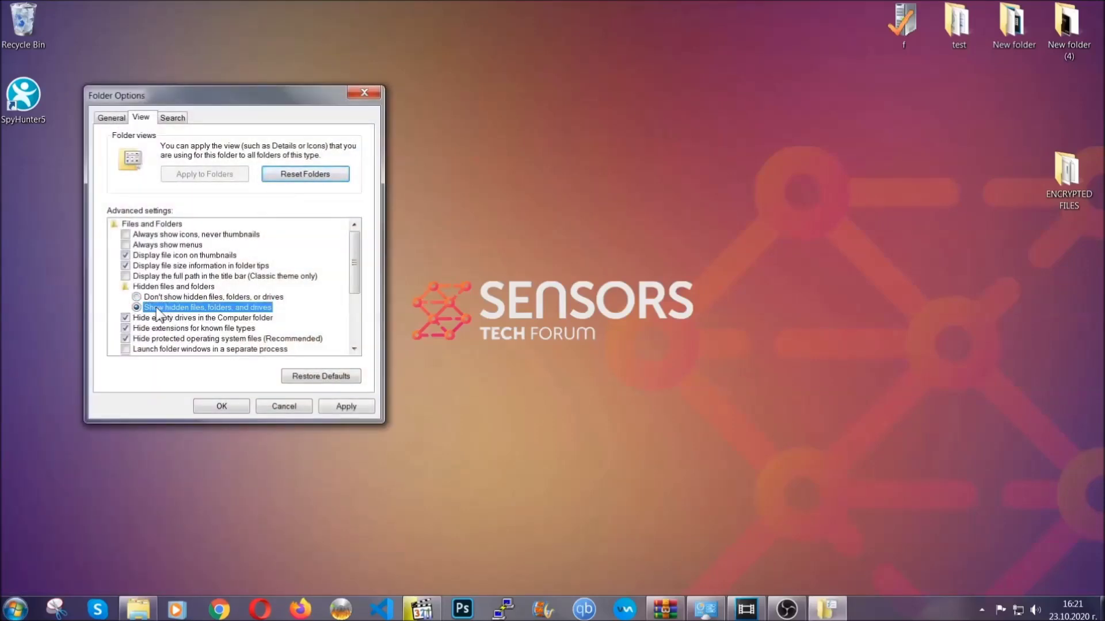
pyautogui.click(342, 410)
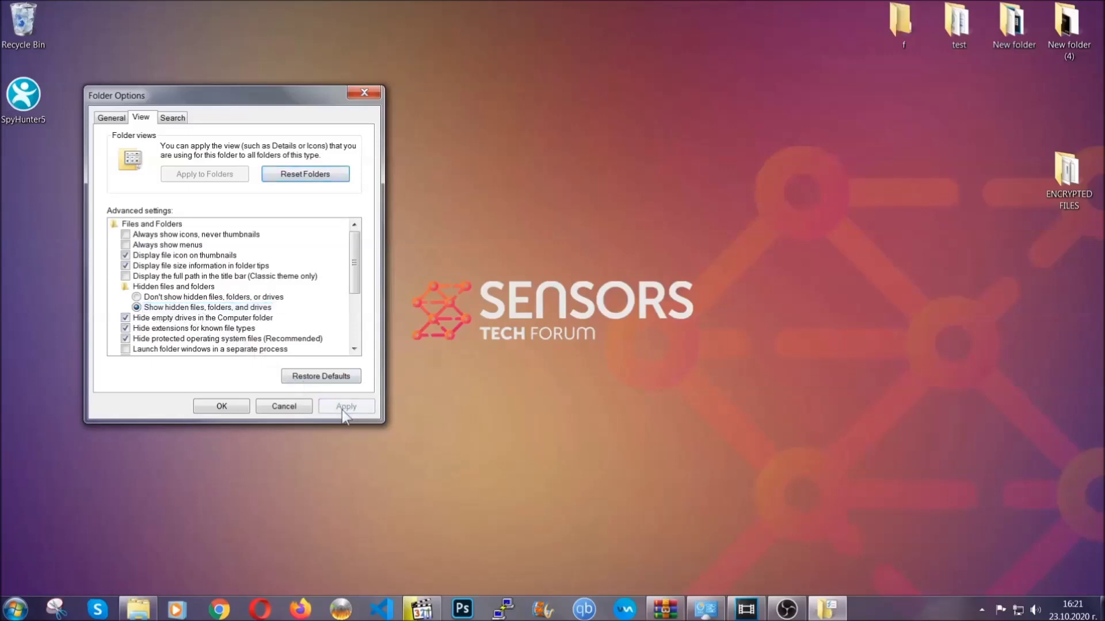
pyautogui.click(216, 407)
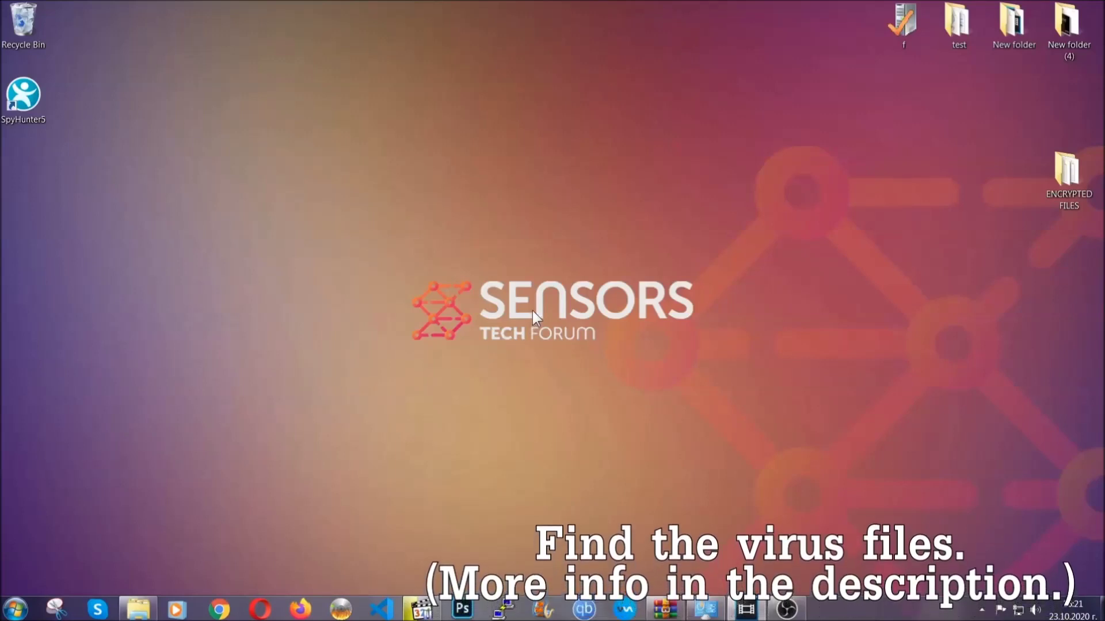
# Step: Search the Computer window for 'fileextension:exe Example Virus Name'
pyautogui.click(14, 609)
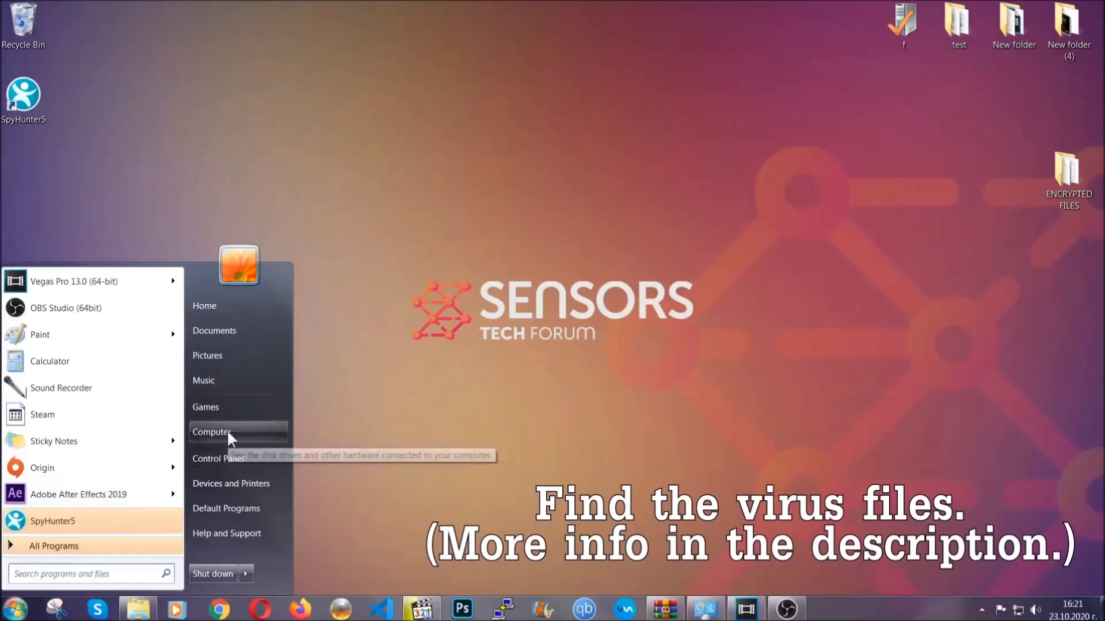
pyautogui.click(227, 432)
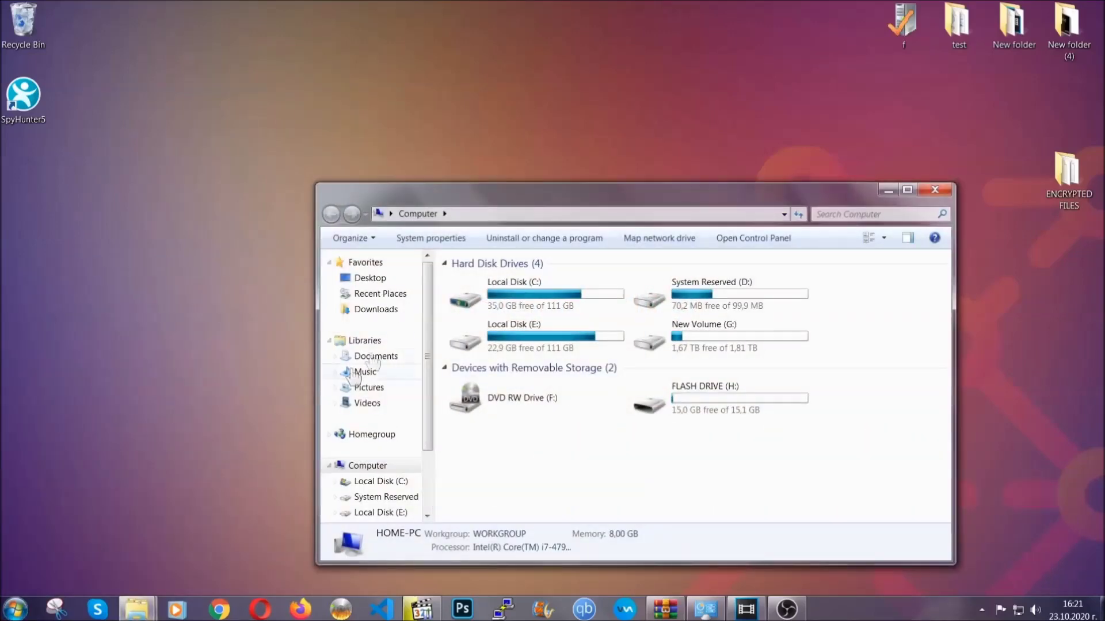
pyautogui.moveTo(601, 202); pyautogui.dragTo(527, 152)
pyautogui.write('files')
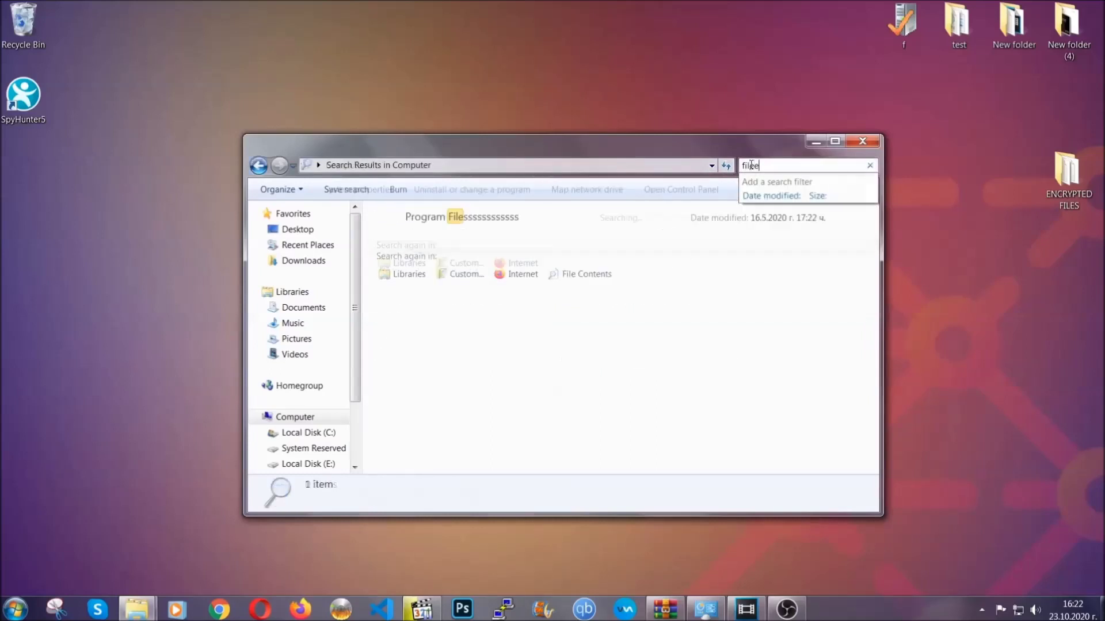
pyautogui.write('extension')
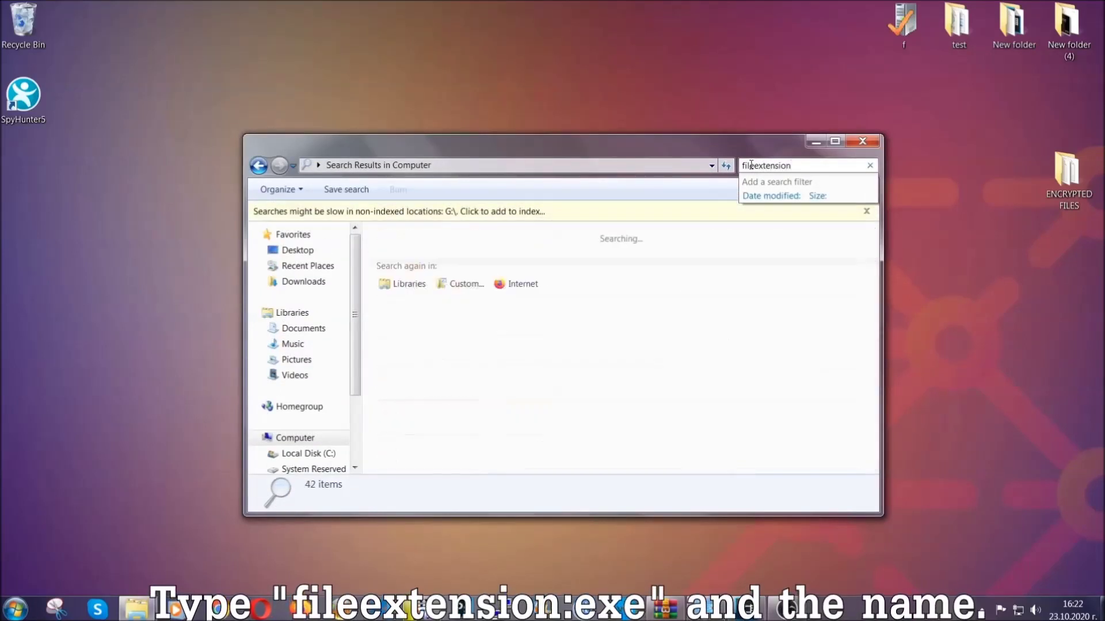
pyautogui.write(':exe ')
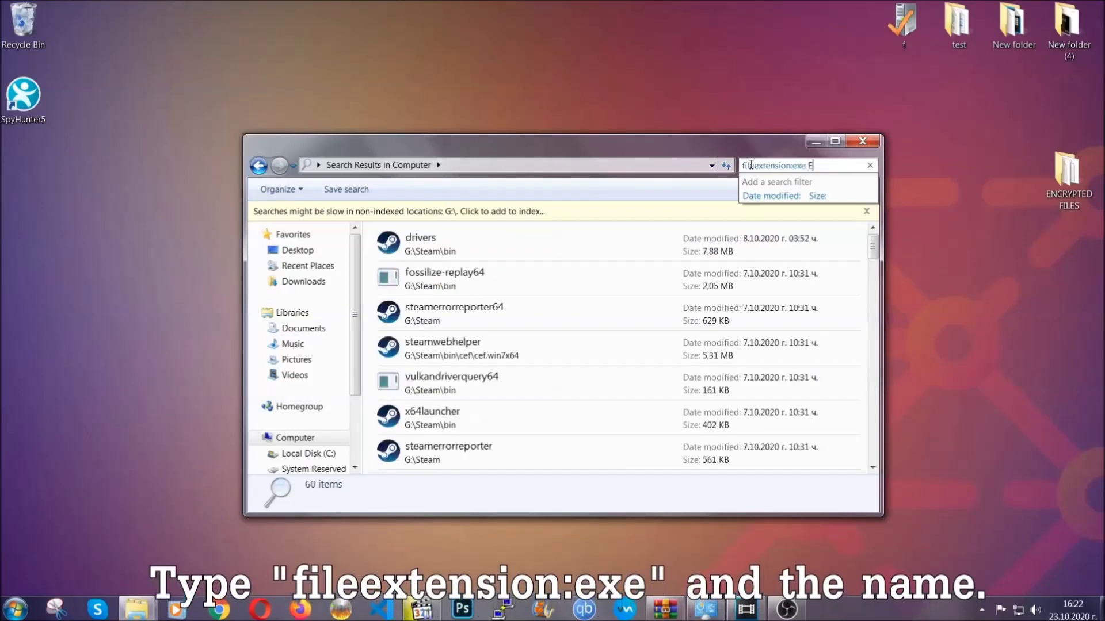
pyautogui.write('Exampl')
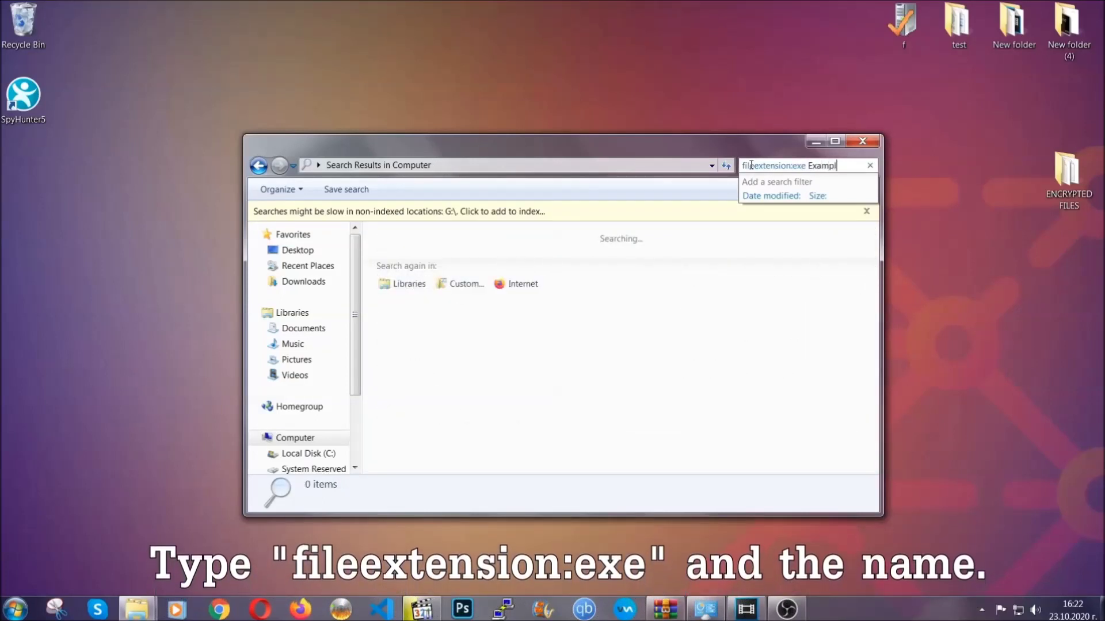
pyautogui.write('e Virus Name')
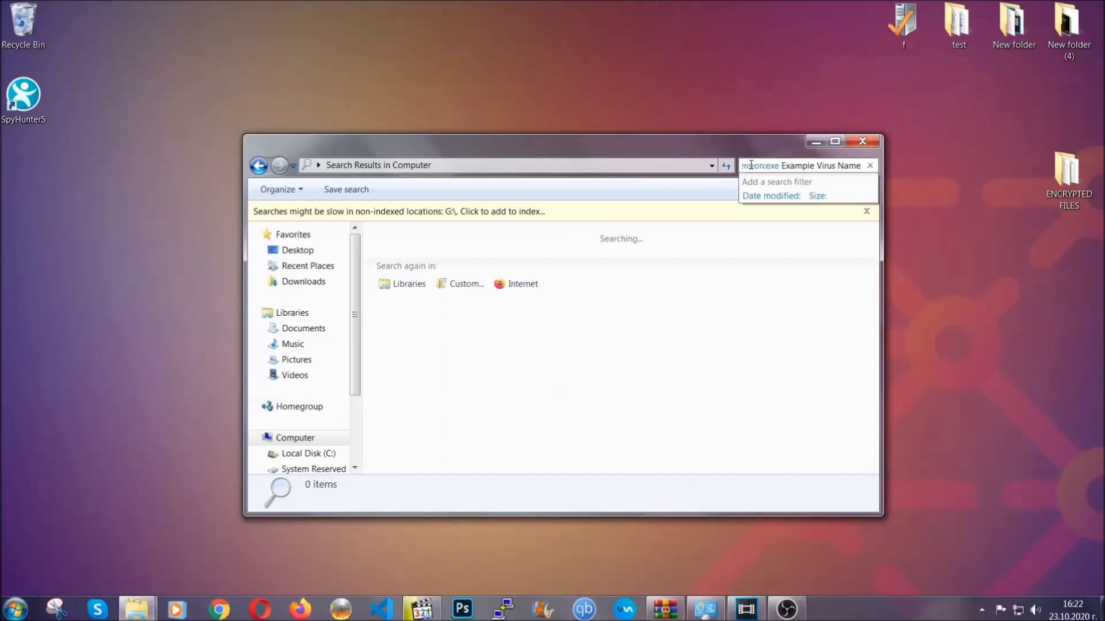
pyautogui.press('Return')
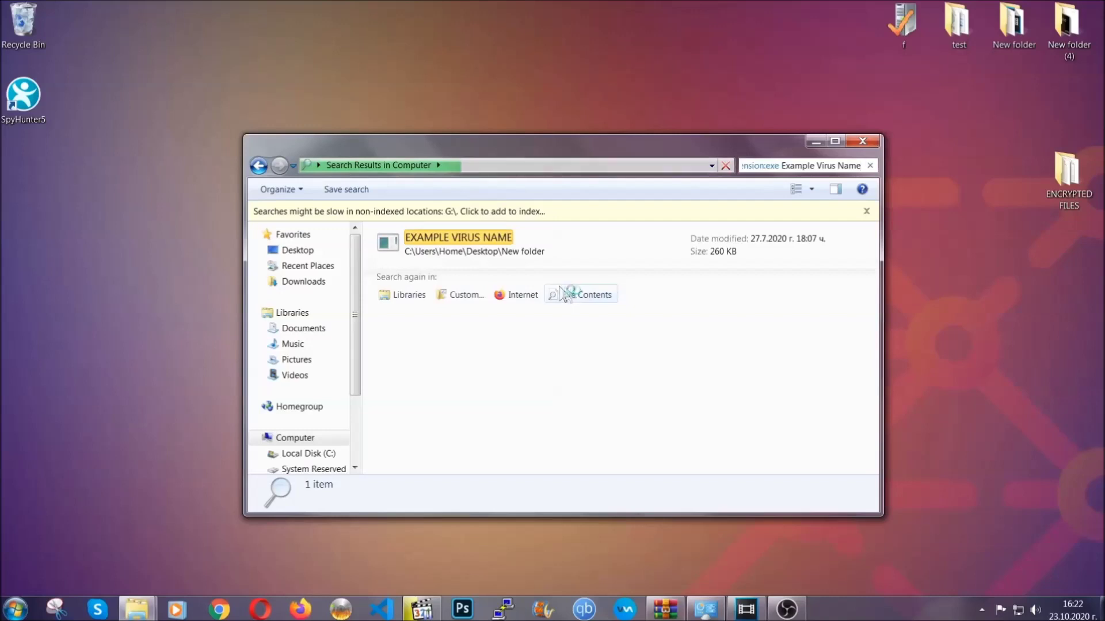
# Step: Delete the EXAMPLE VIRUS NAME executable to the Recycle Bin and close the search window
pyautogui.click(482, 233)
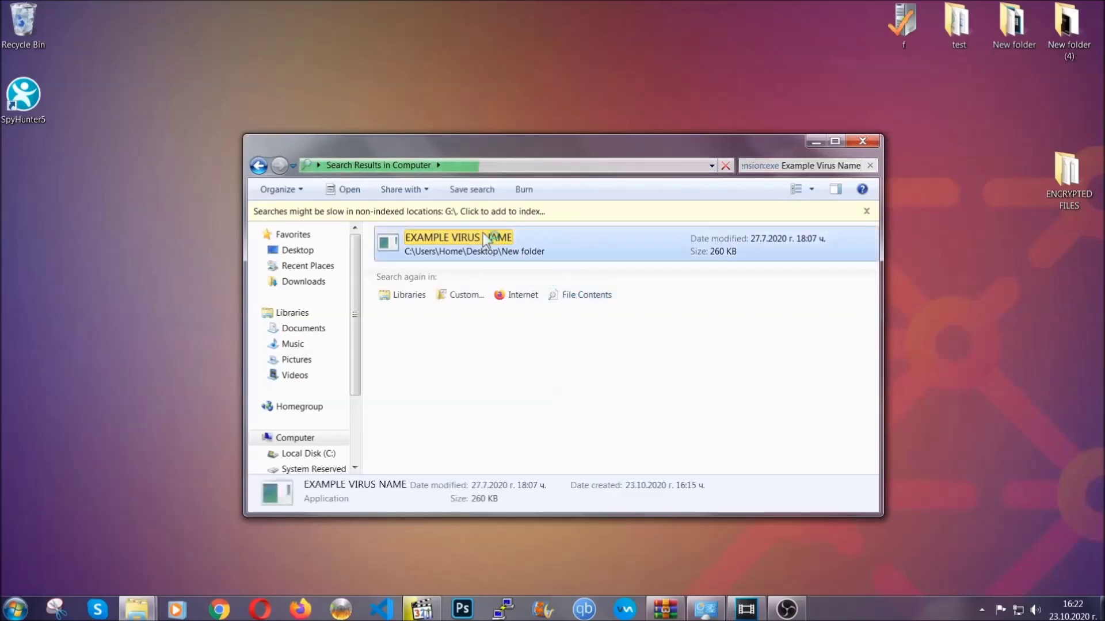
pyautogui.rightClick(485, 236)
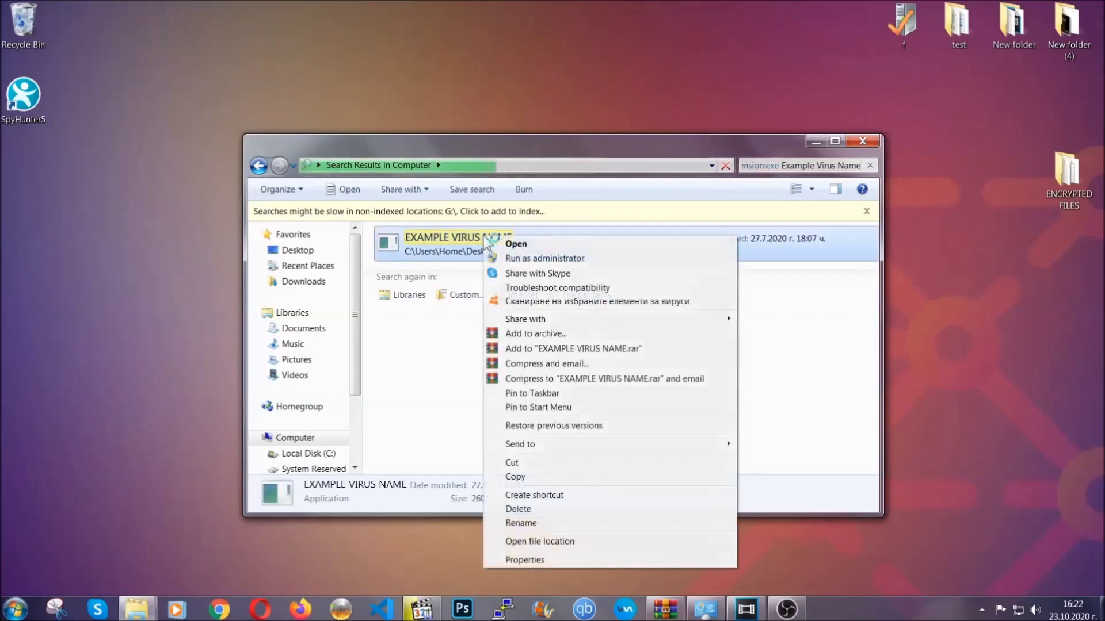
pyautogui.click(533, 510)
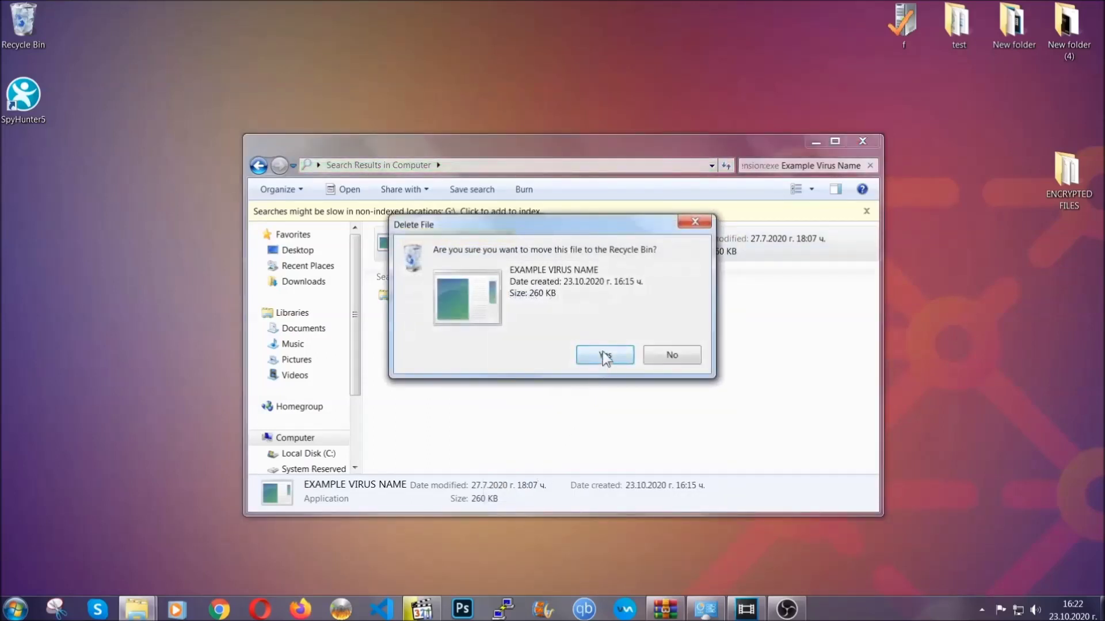
pyautogui.click(604, 356)
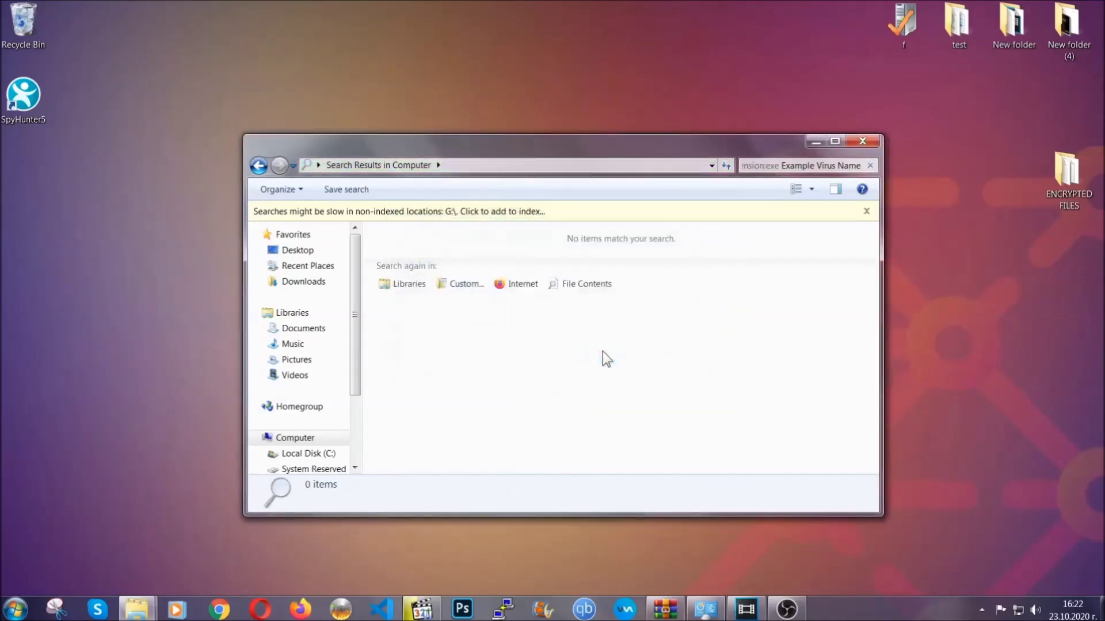
pyautogui.click(864, 142)
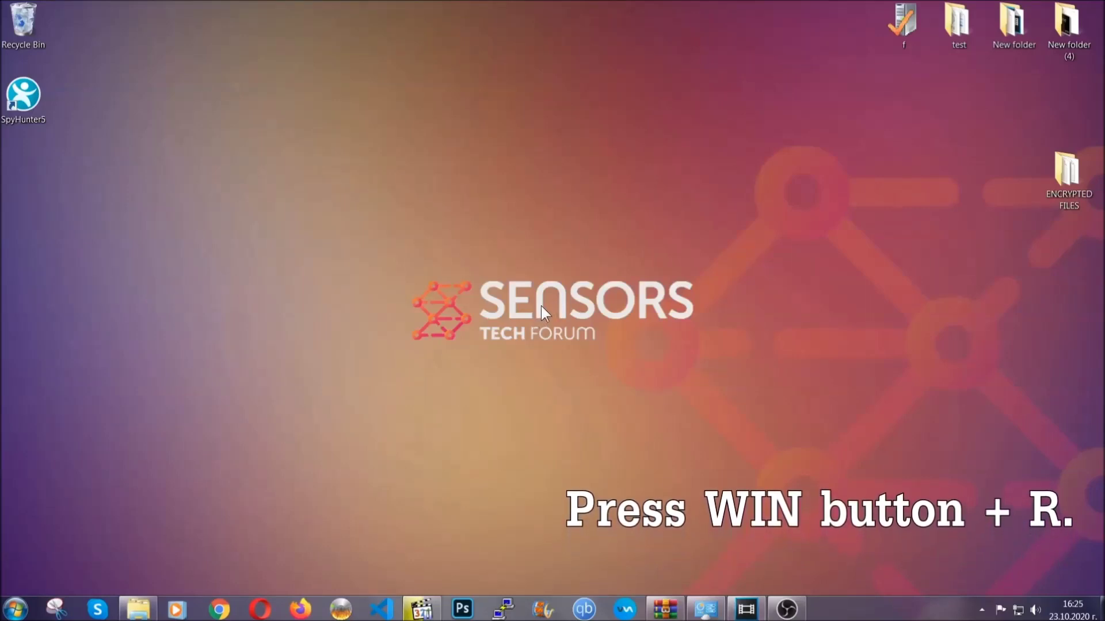
# Step: Launch REGEDIT from the Win+R Run dialog
pyautogui.press('super+r')
pyautogui.click(118, 518)
pyautogui.press('BackSpace')
pyautogui.press('BackSpace')
pyautogui.press('BackSpace')
pyautogui.write('REGEDIT')
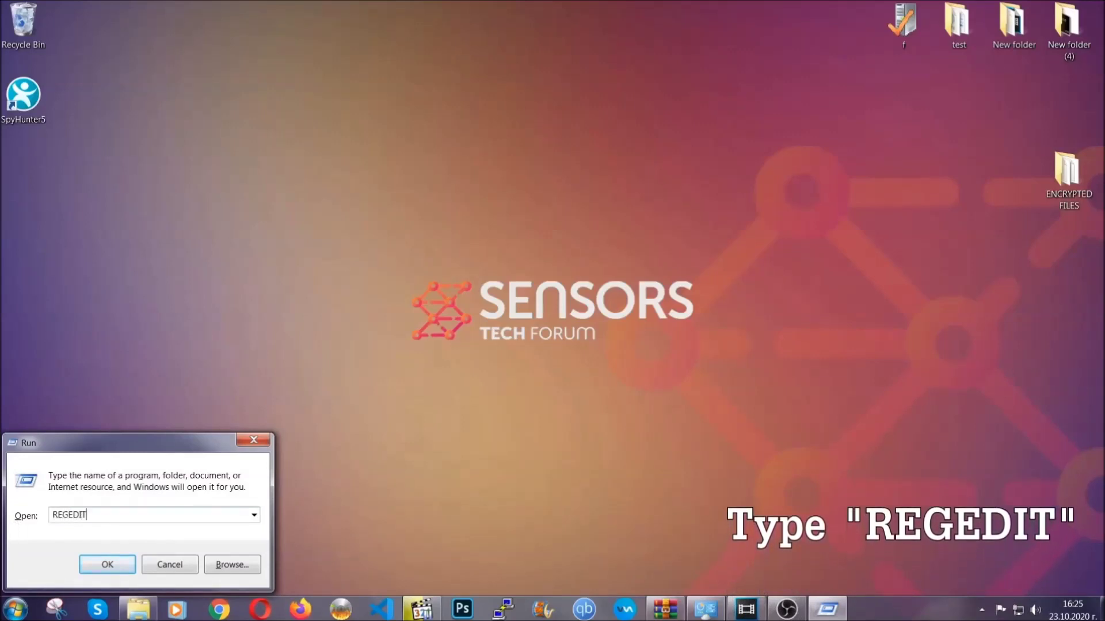
pyautogui.click(95, 562)
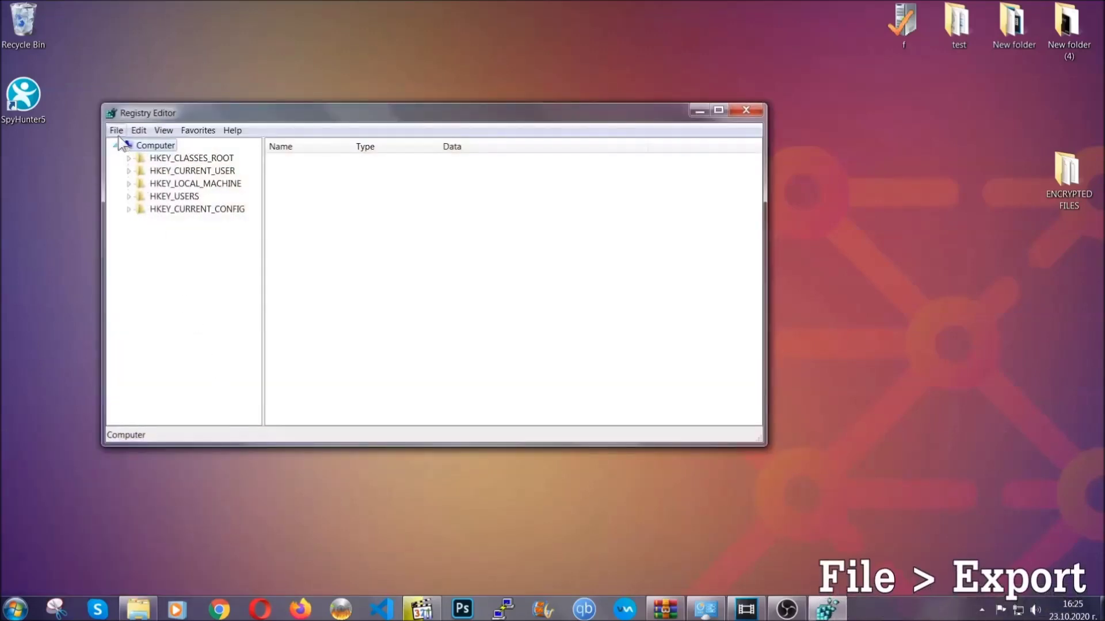
# Step: Export the entire registry to the Desktop as BACKUP
pyautogui.click(116, 132)
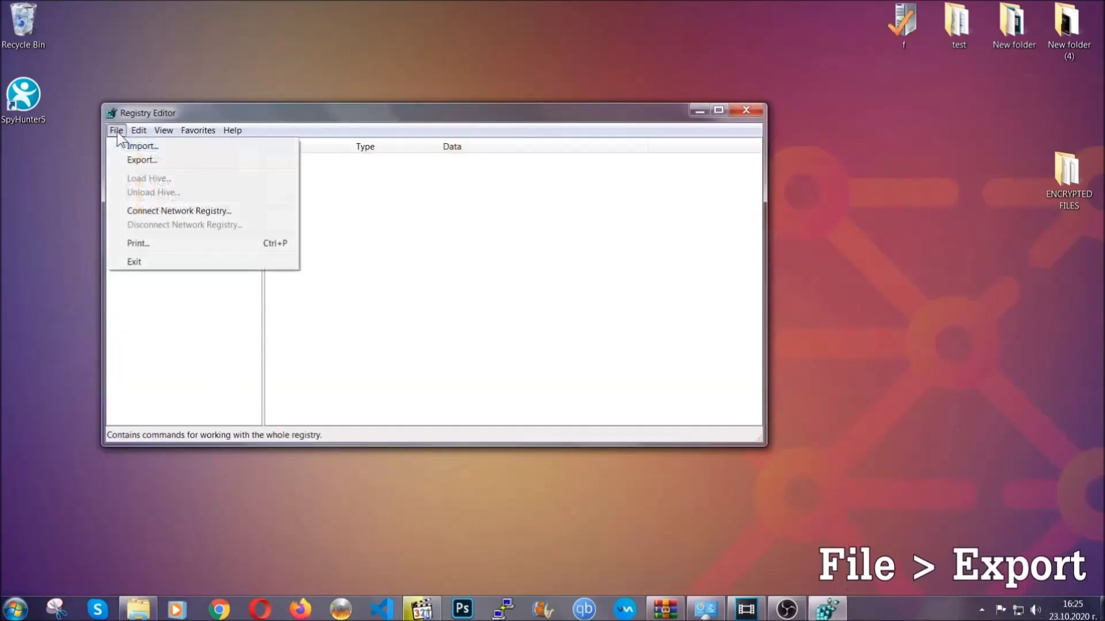
pyautogui.click(144, 159)
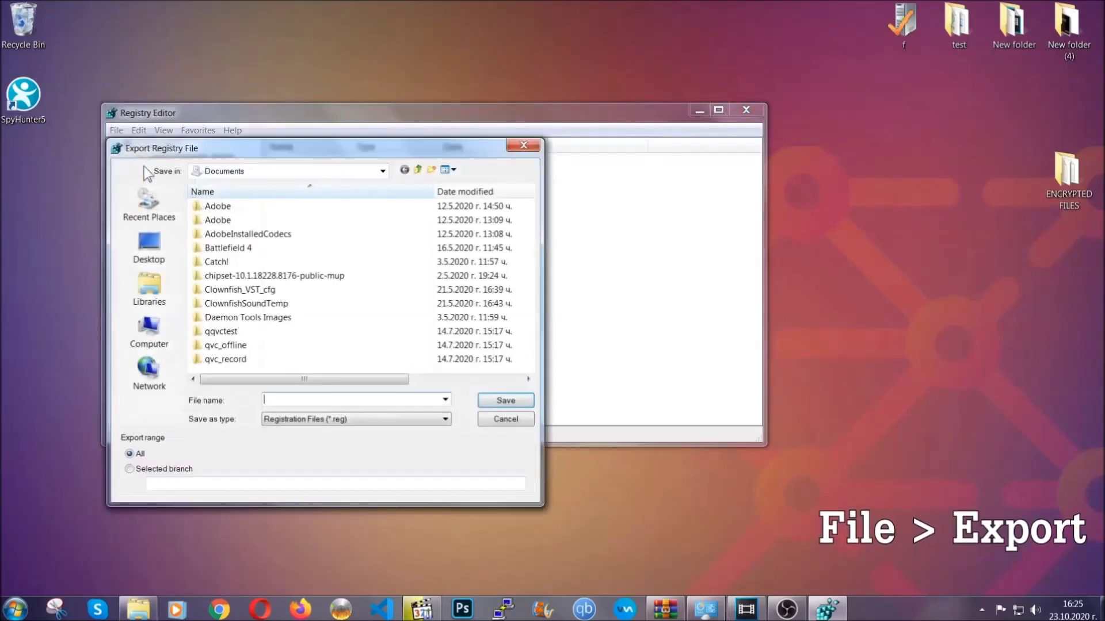
pyautogui.click(143, 243)
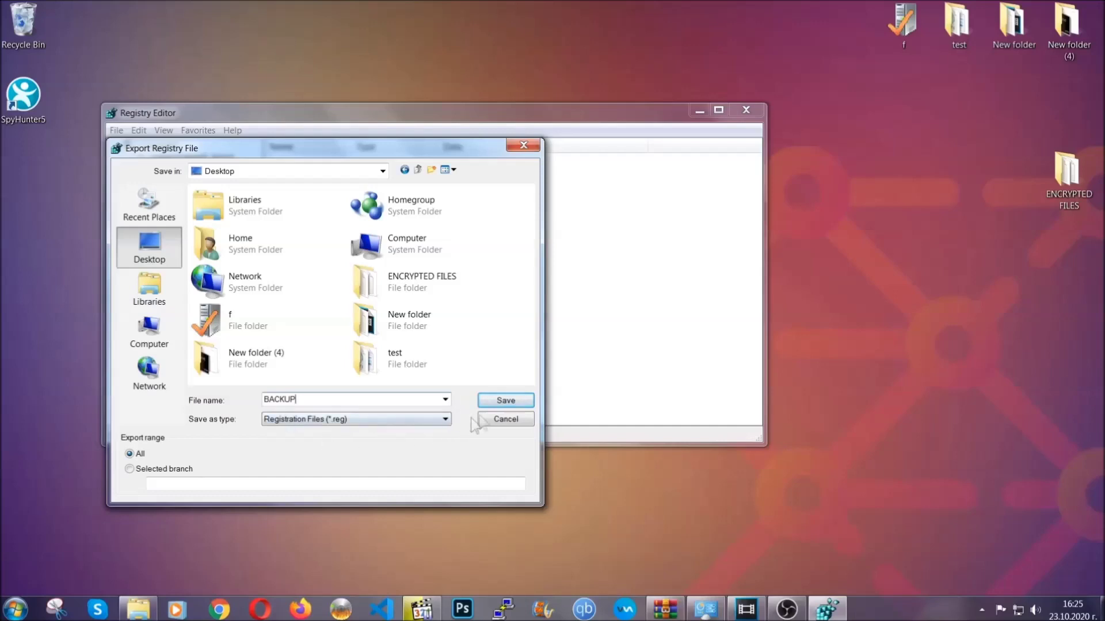
pyautogui.click(501, 406)
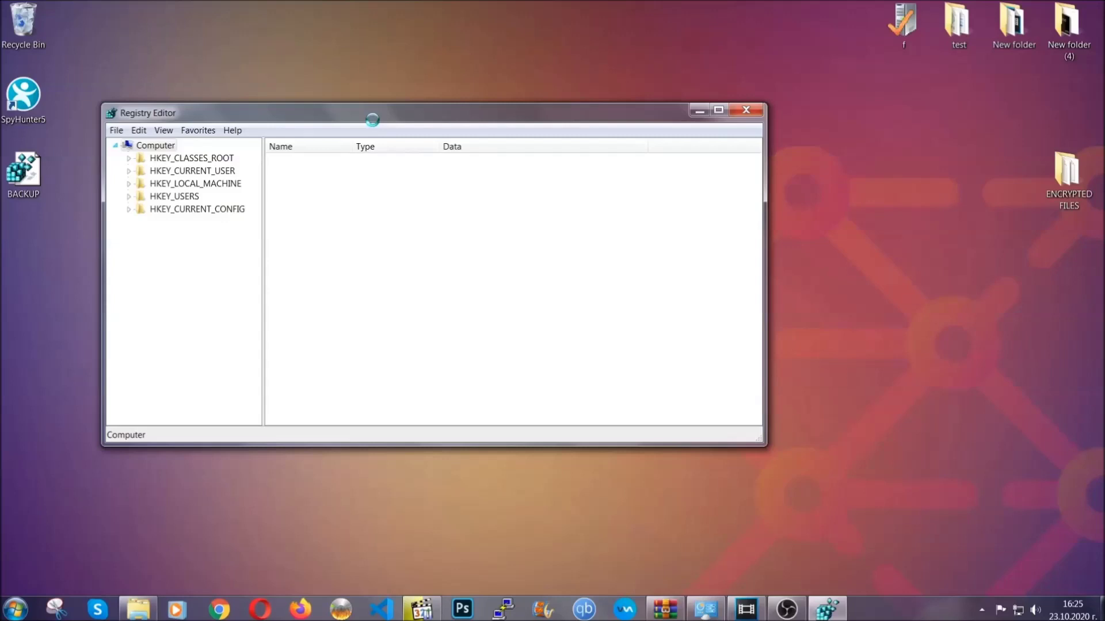
pyautogui.moveTo(372, 119); pyautogui.dragTo(481, 156)
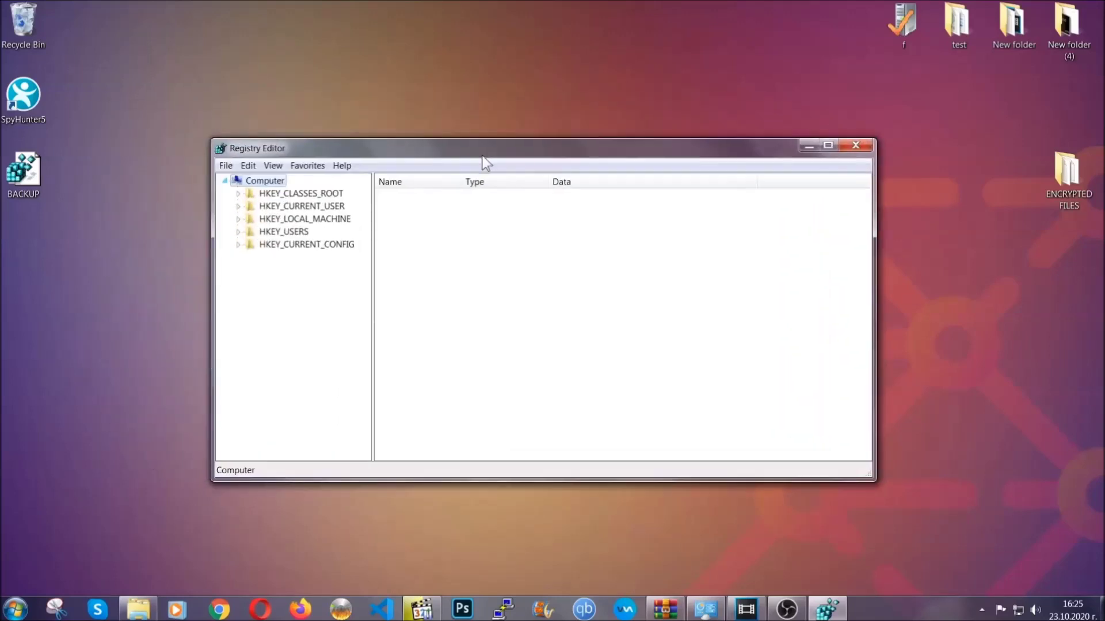
pyautogui.click(224, 166)
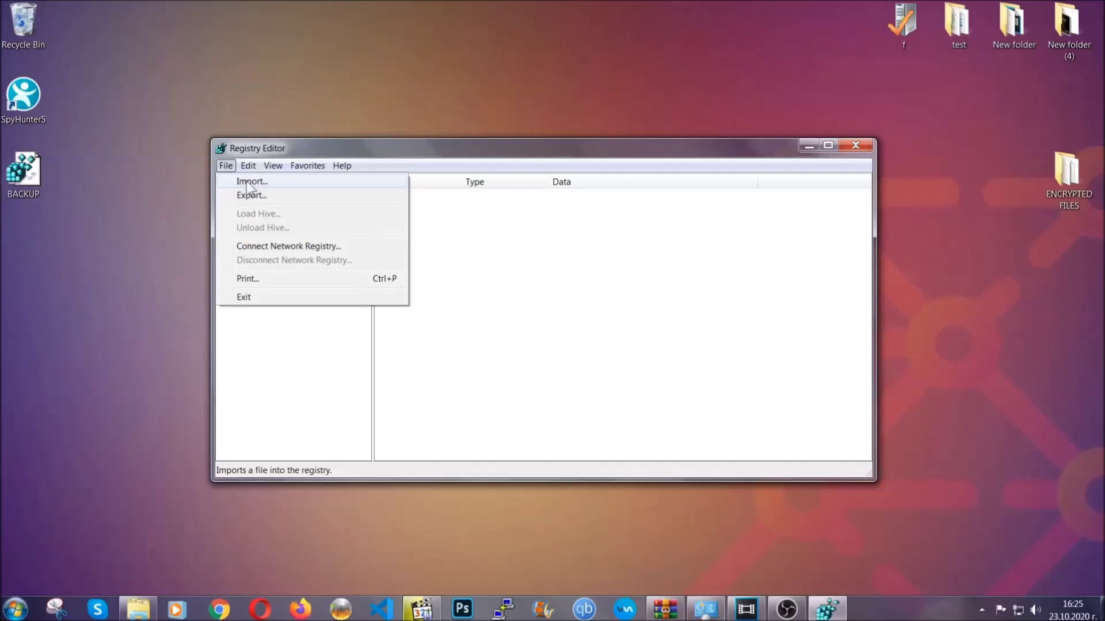
# Step: Permanently delete THE VIRUS value from HKCU\Software\Microsoft\Windows\CurrentVersion\Run
pyautogui.click(226, 165)
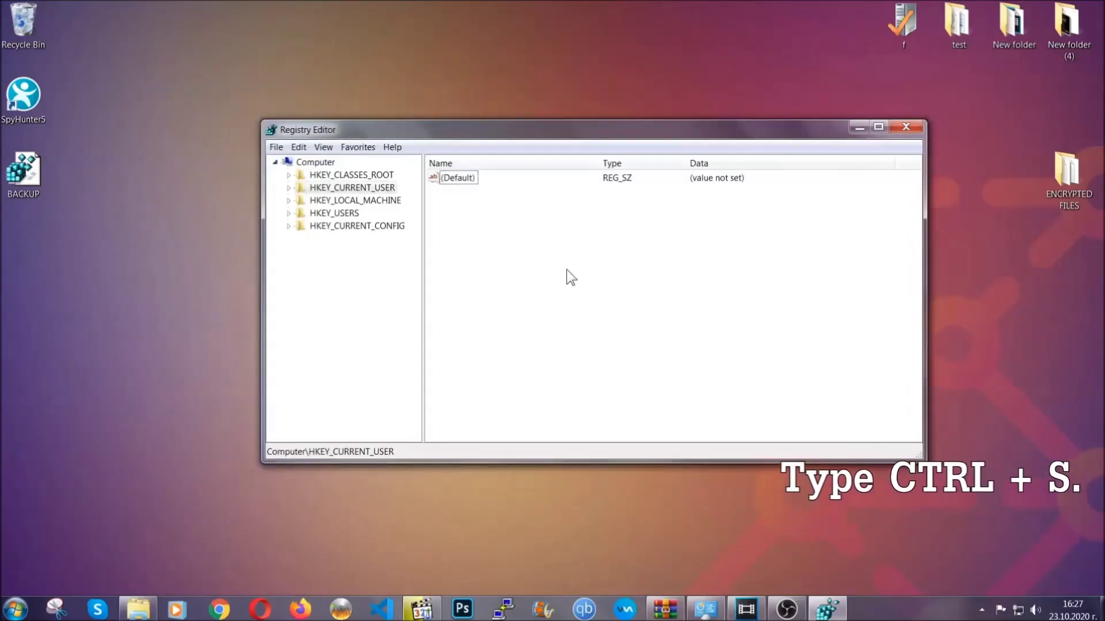
pyautogui.hotkey('ctrl', 'f')
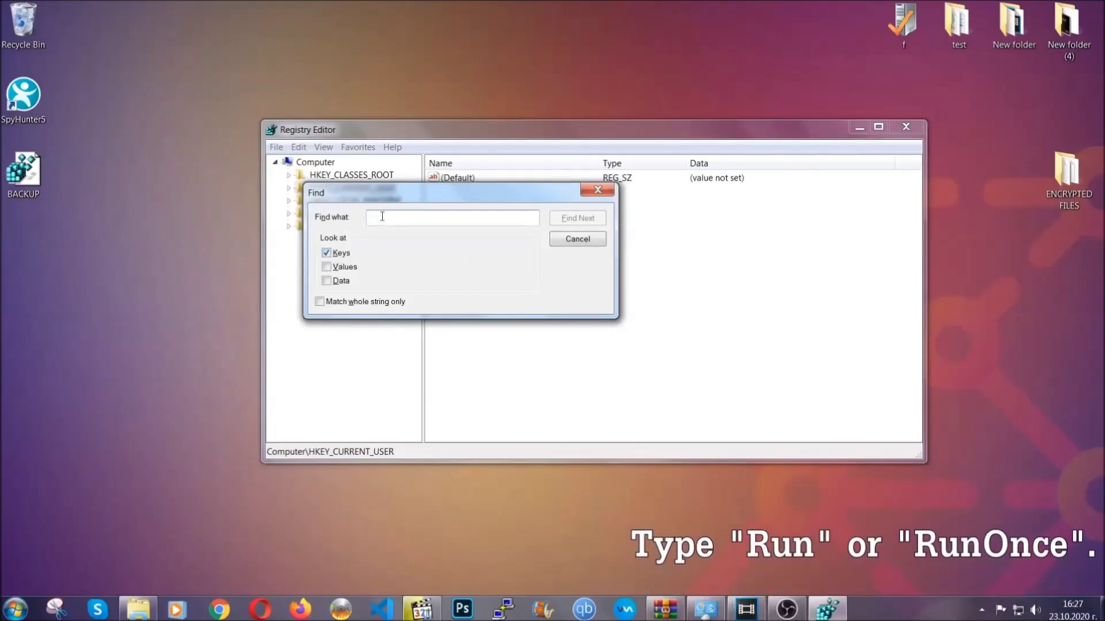
pyautogui.write('RunO')
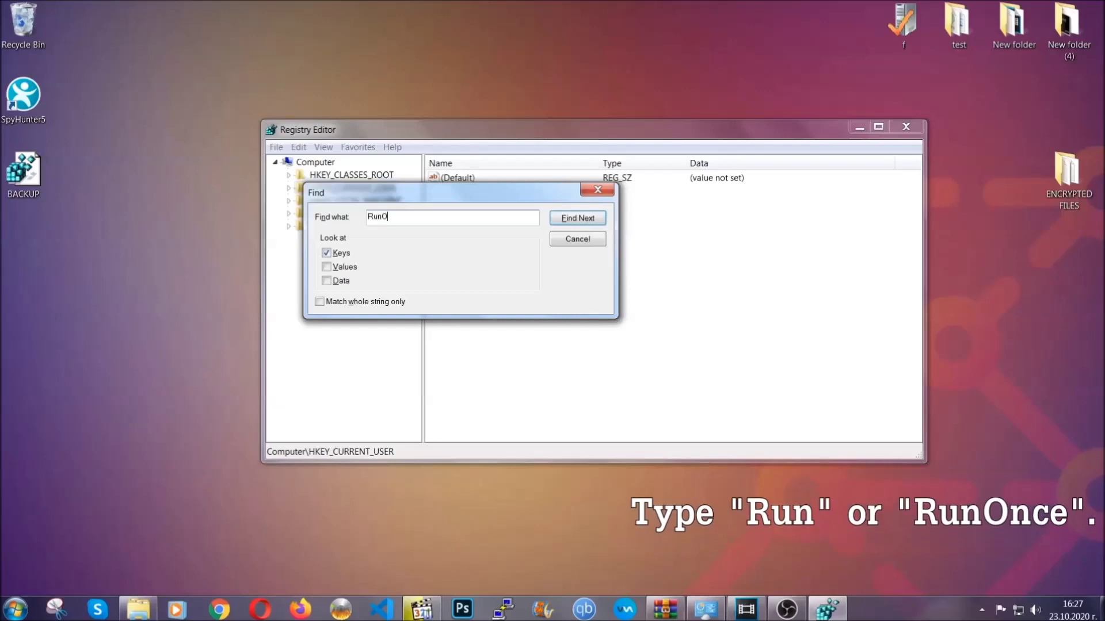
pyautogui.write('nce')
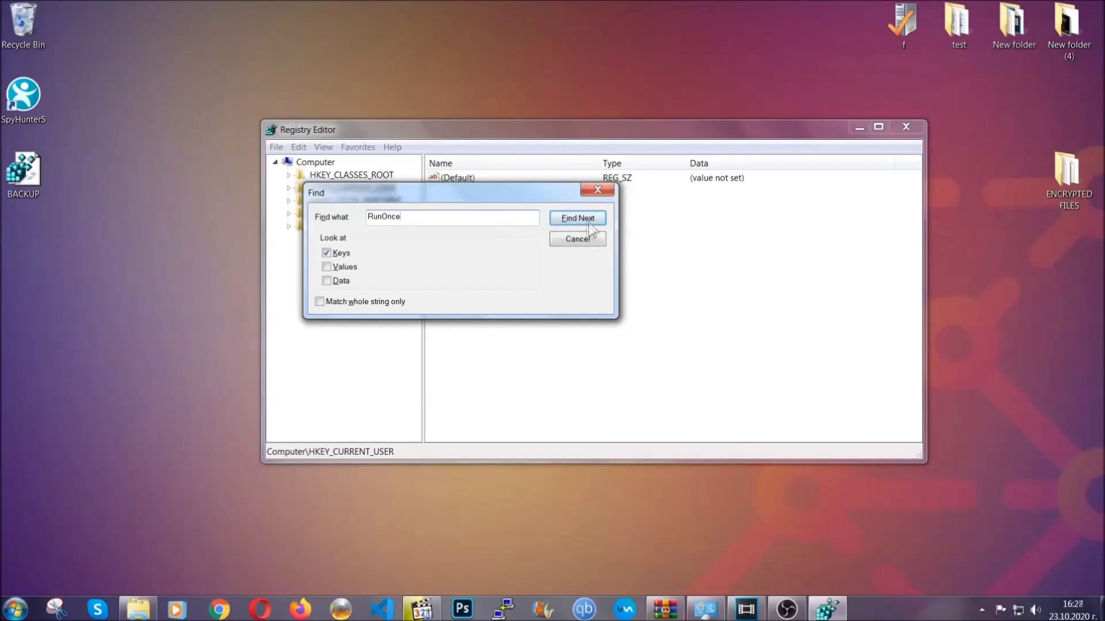
pyautogui.click(590, 221)
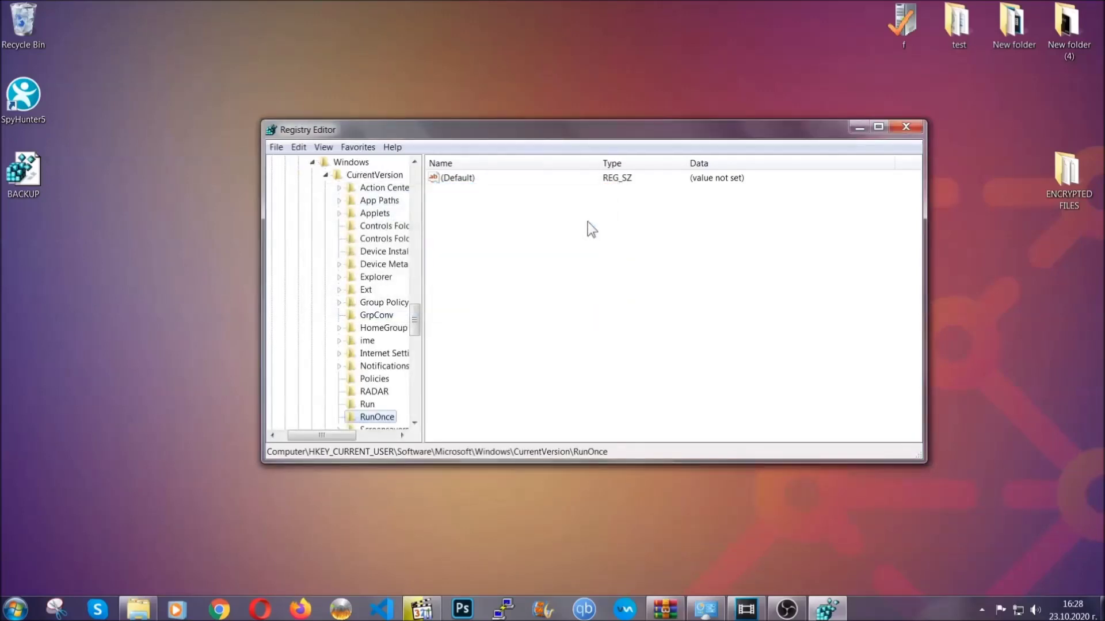
pyautogui.moveTo(422, 316); pyautogui.dragTo(417, 336)
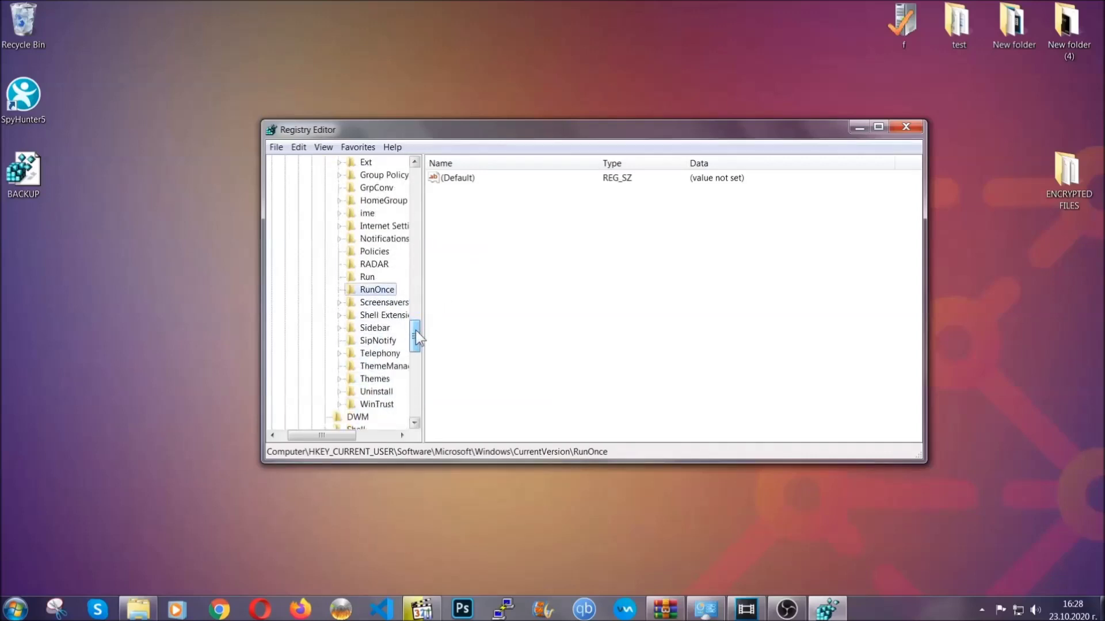
pyautogui.click(367, 277)
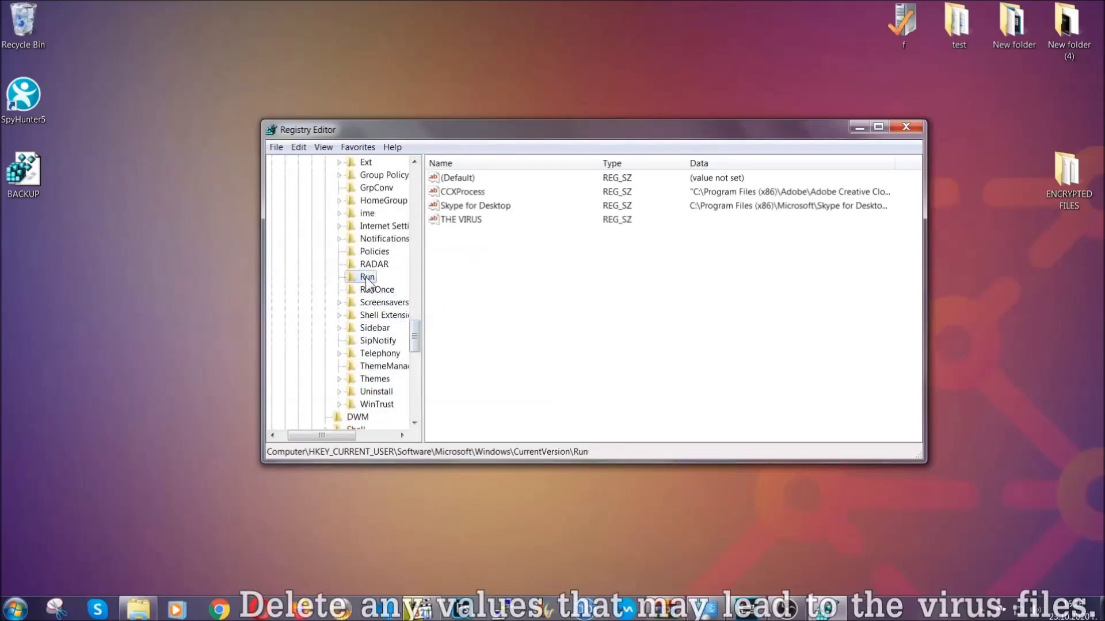
pyautogui.click(453, 222)
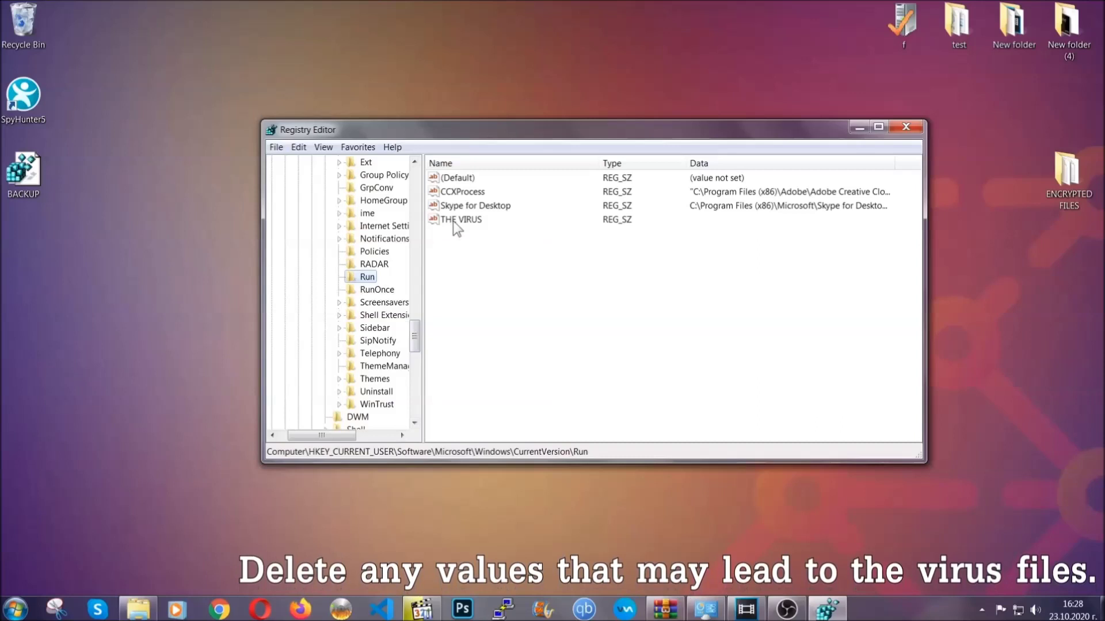
pyautogui.rightClick(452, 221)
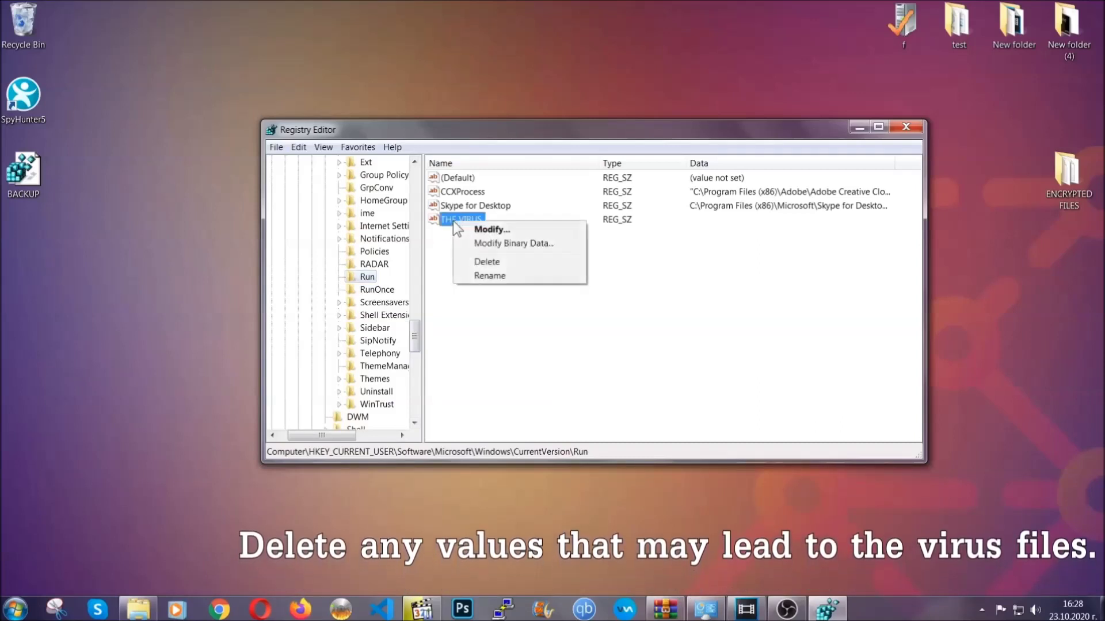
pyautogui.click(477, 262)
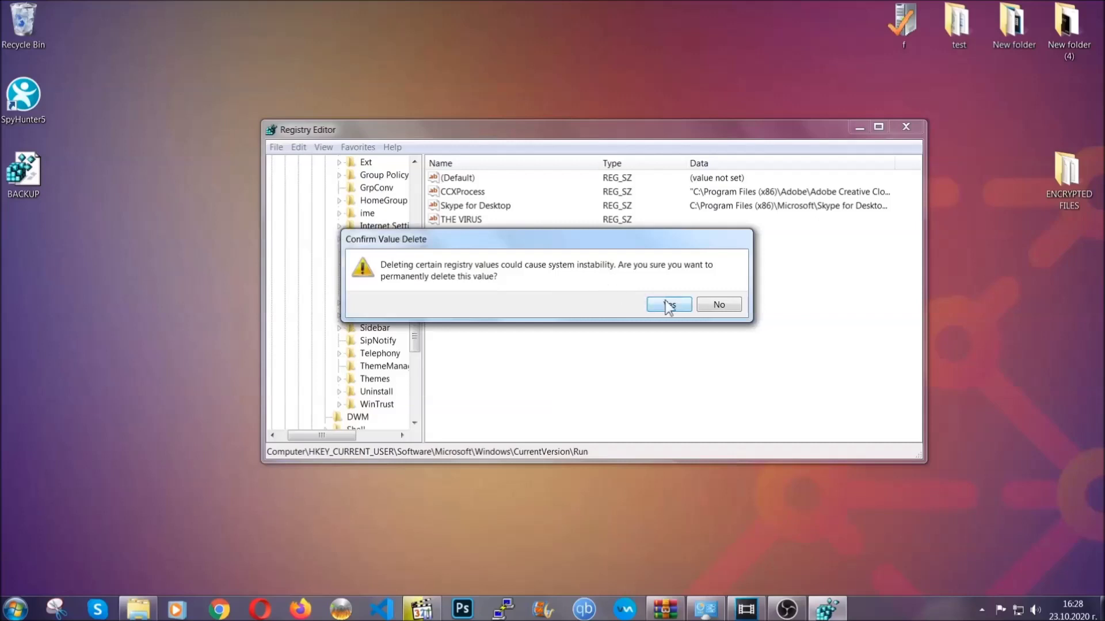
pyautogui.click(669, 305)
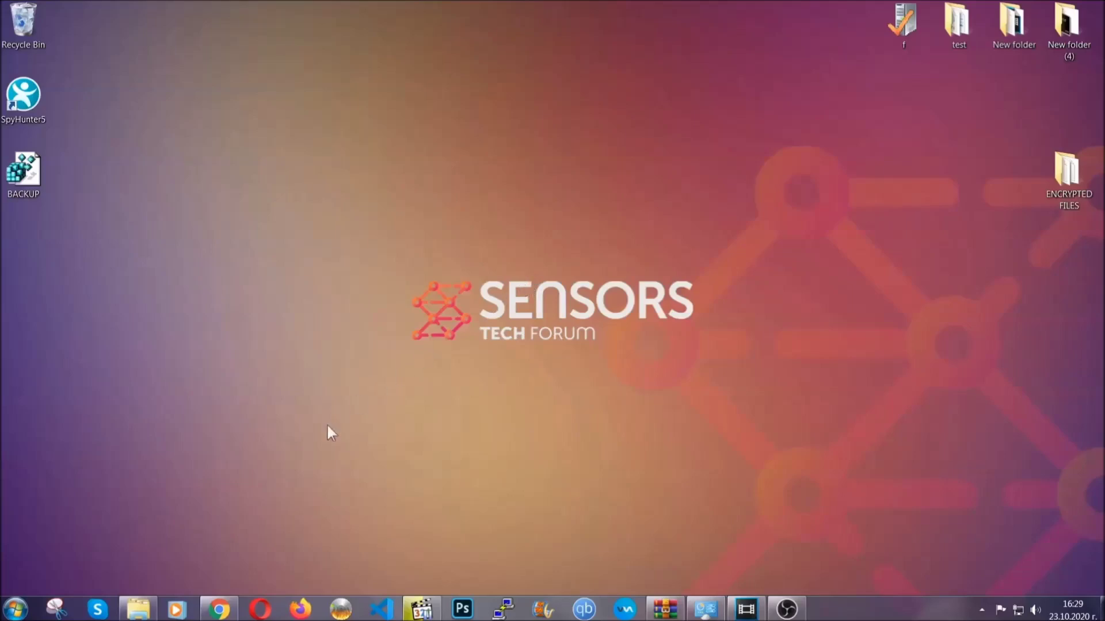
# Step: Bring up the SensorsTechForum file-recovery article in Chrome and expand Method 2, Windows Backup
pyautogui.click(219, 610)
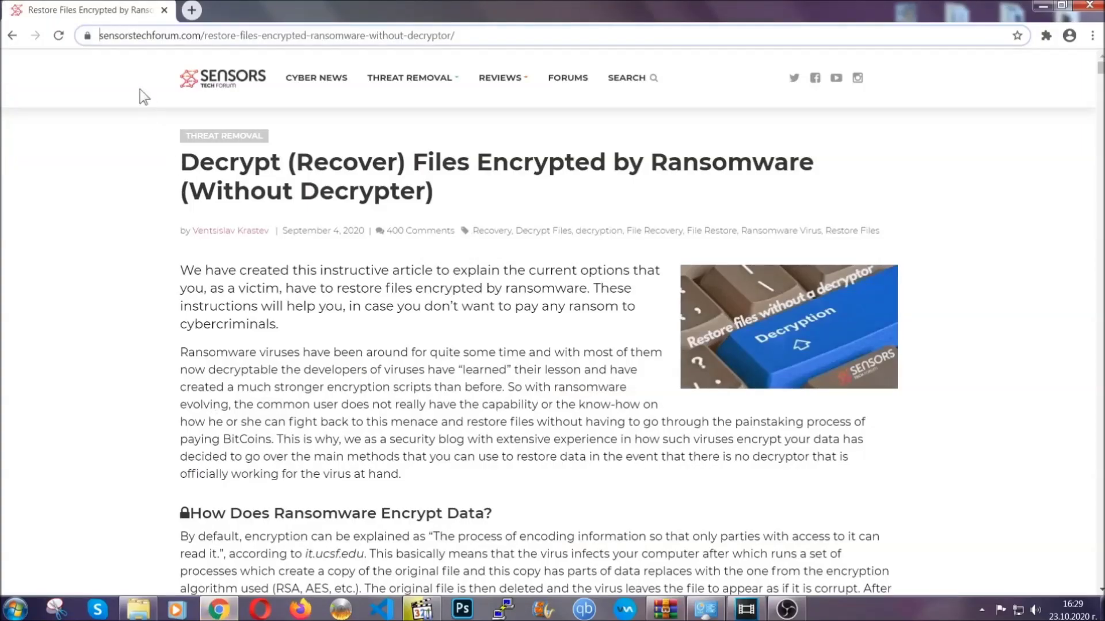
pyautogui.moveTo(99, 36); pyautogui.dragTo(499, 41)
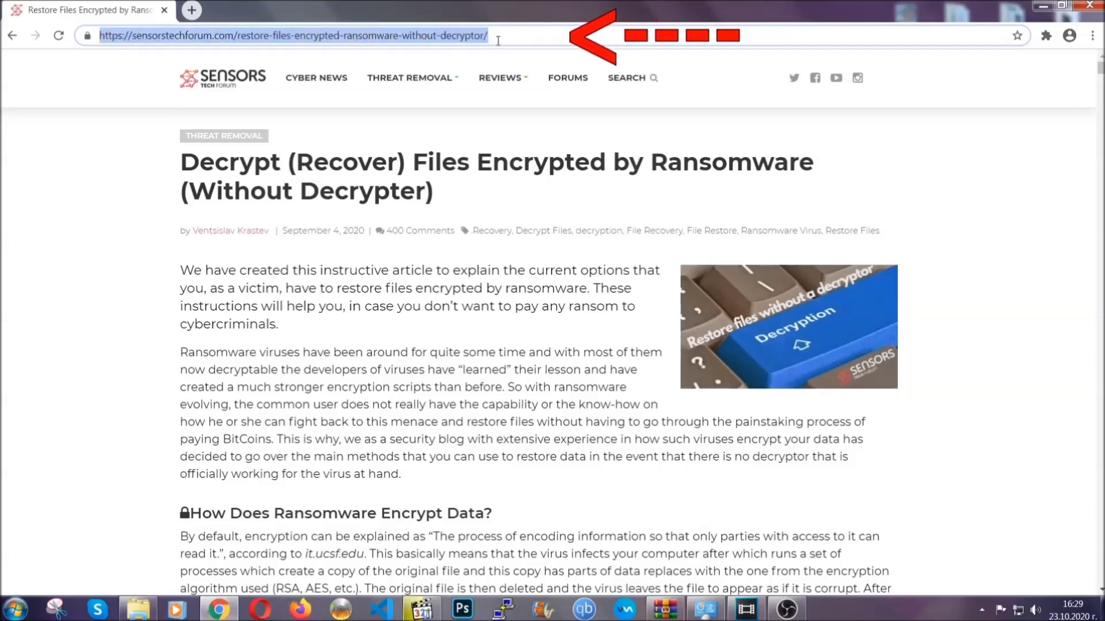
pyautogui.moveTo(501, 77)
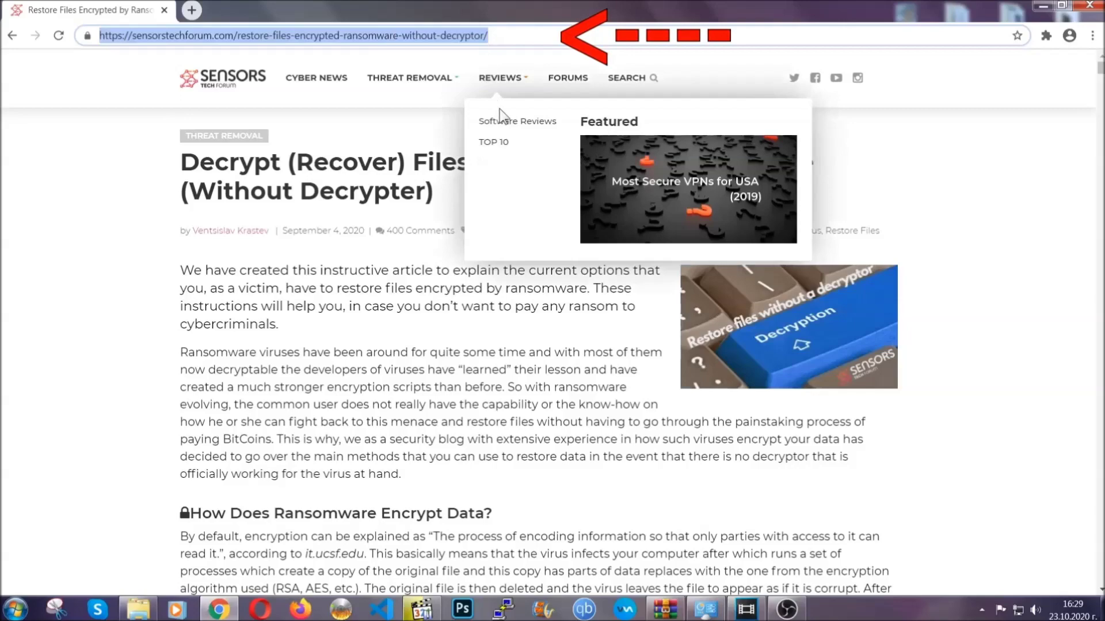
pyautogui.scroll(-3, 568, 313)
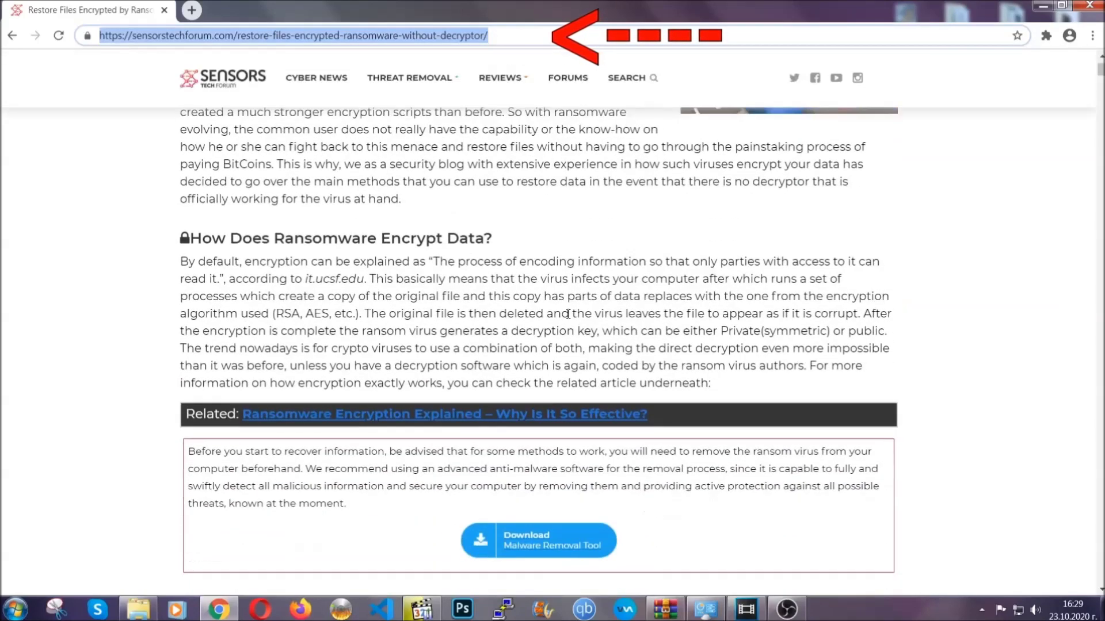
pyautogui.scroll(-1, 568, 313)
pyautogui.scroll(-2, 568, 315)
pyautogui.scroll(-2, 568, 316)
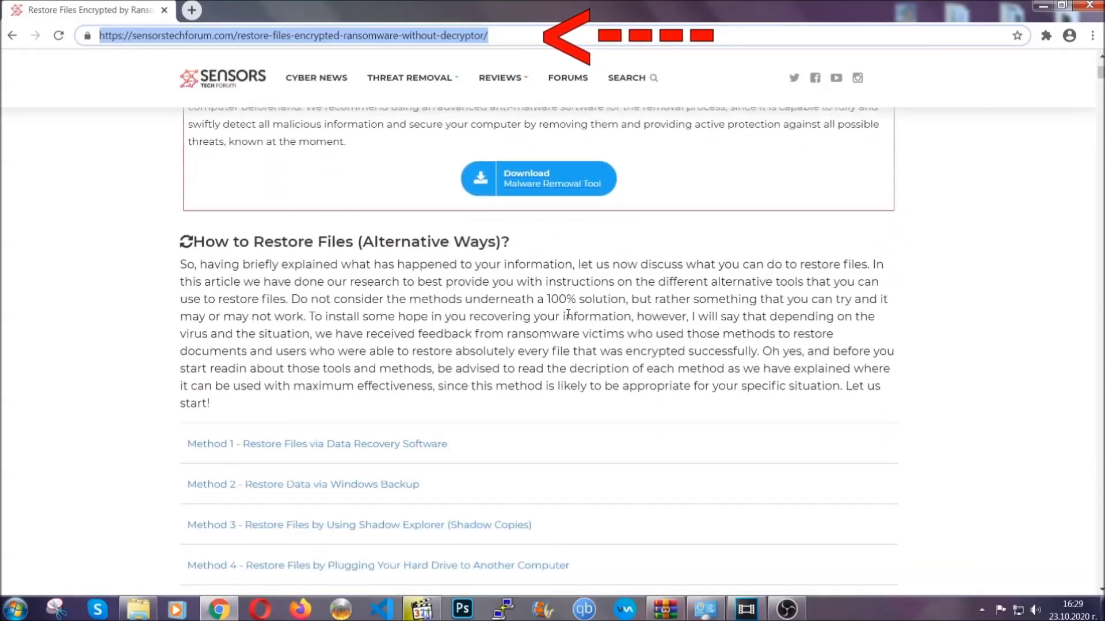
pyautogui.scroll(-1, 568, 314)
pyautogui.scroll(-2, 570, 319)
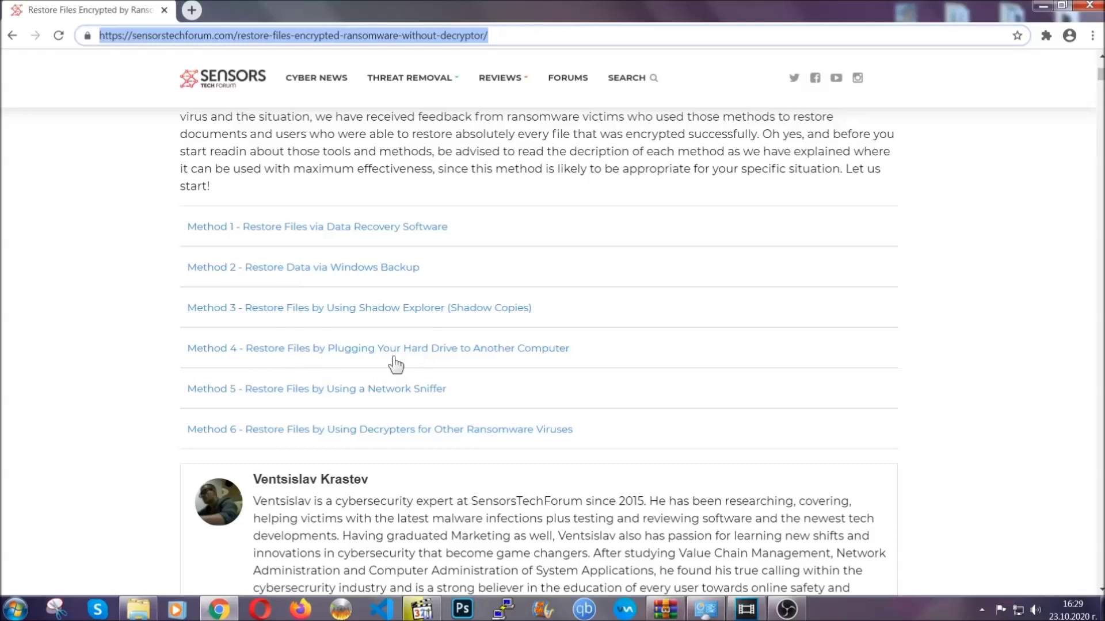
pyautogui.click(344, 267)
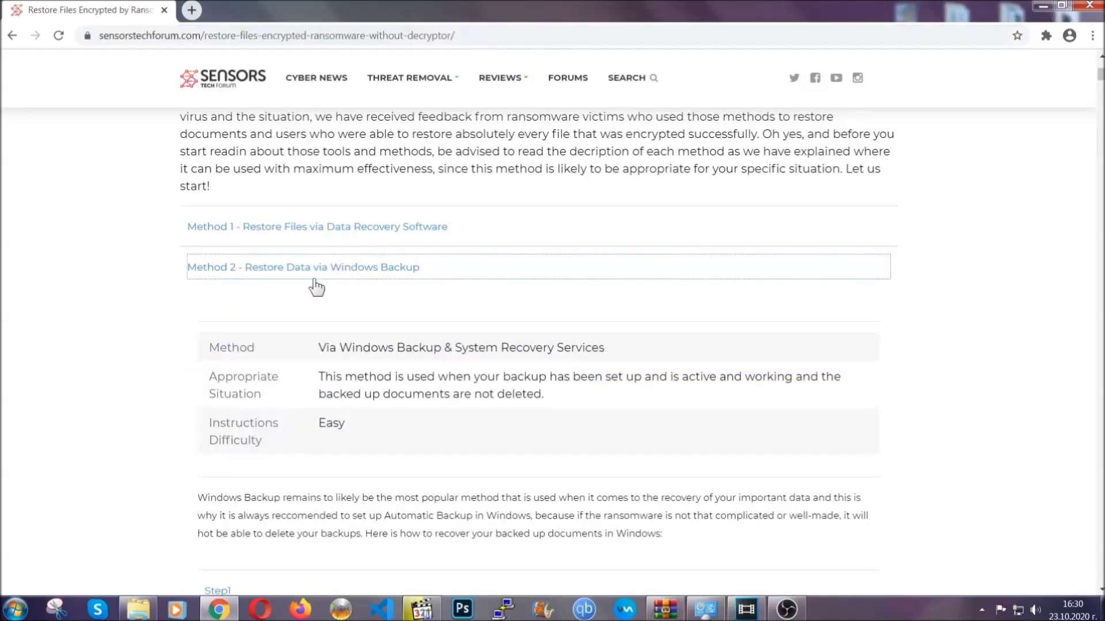
# Step: Expand Step1, Step2 and Step3 of the Windows Backup method, then minimise Chrome
pyautogui.moveTo(330, 328); pyautogui.dragTo(388, 430)
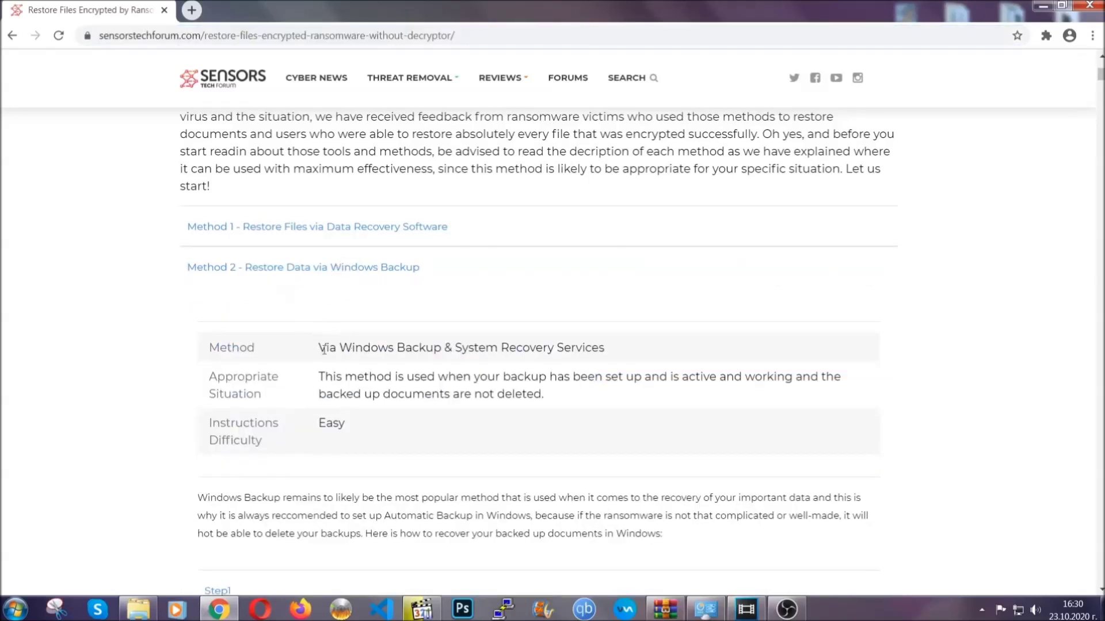
pyautogui.click(392, 433)
pyautogui.scroll(-3, 394, 429)
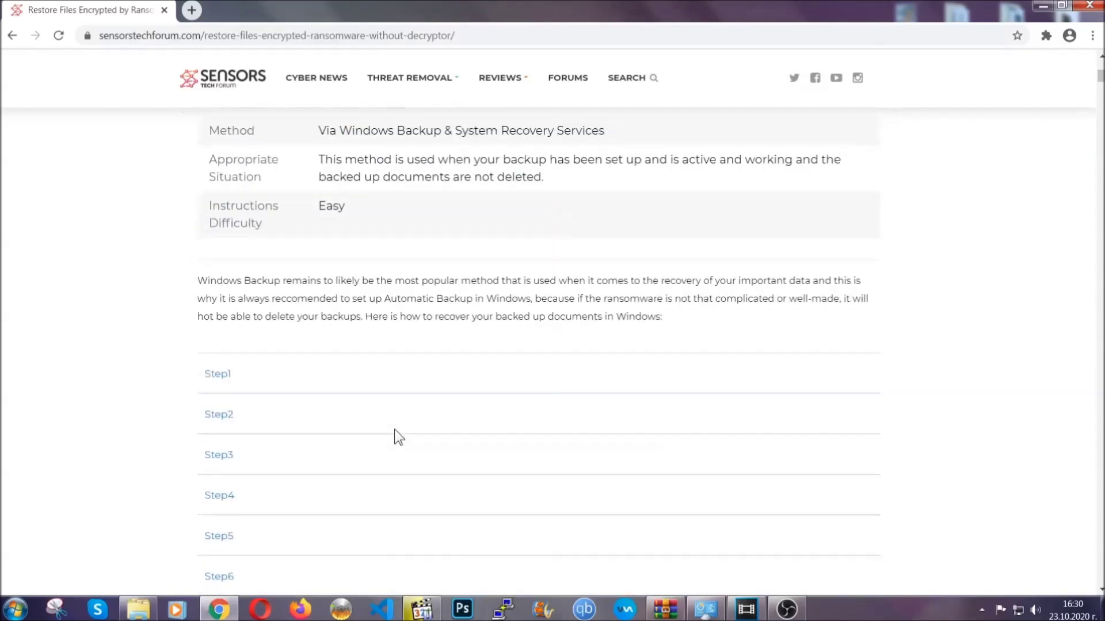
pyautogui.scroll(-1, 395, 429)
pyautogui.click(229, 303)
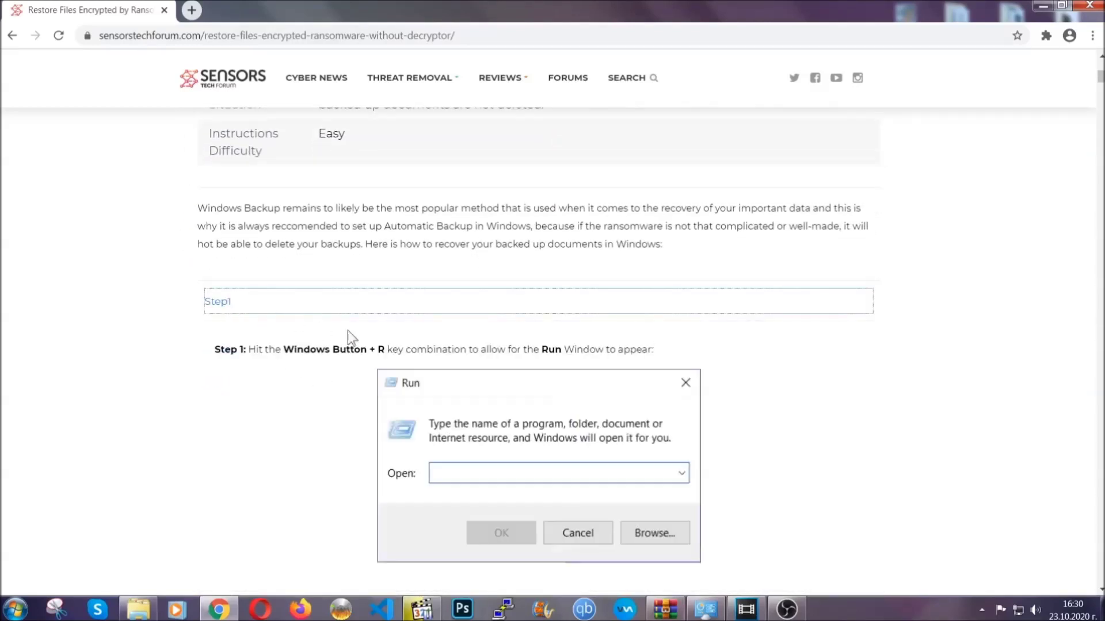
pyautogui.scroll(-3, 518, 357)
pyautogui.scroll(-1, 517, 359)
pyautogui.click(259, 362)
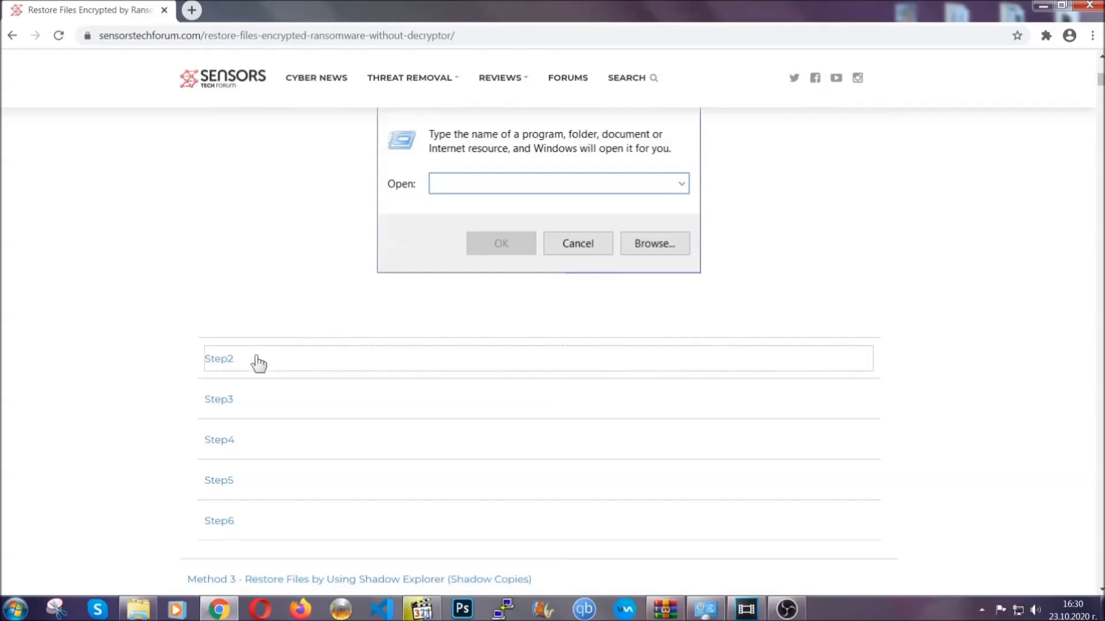
pyautogui.scroll(-3, 458, 365)
pyautogui.scroll(-1, 493, 371)
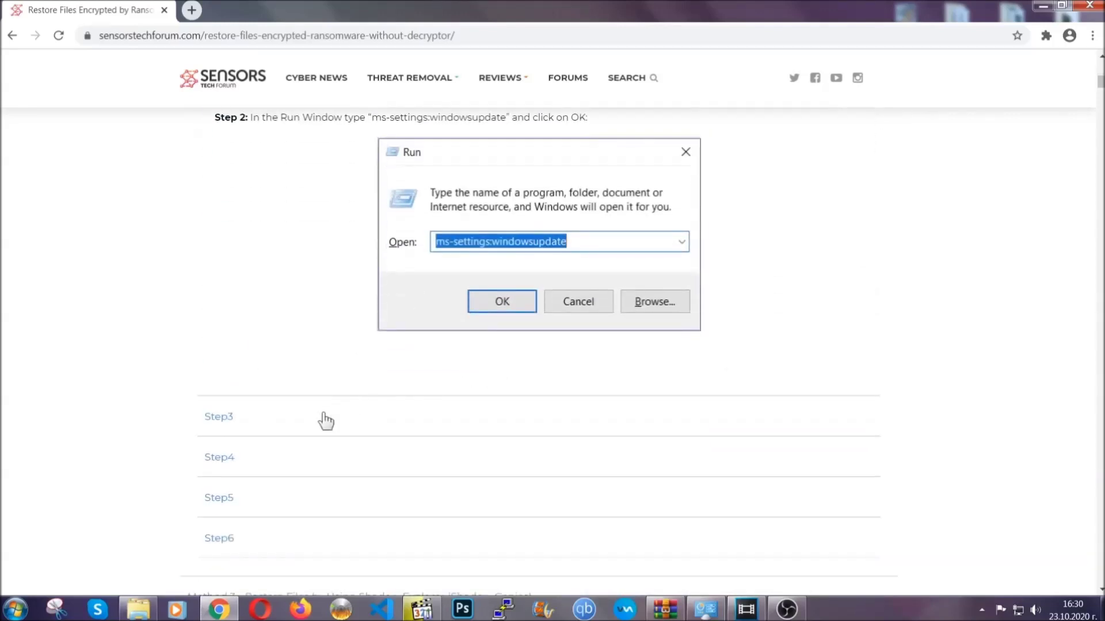
pyautogui.click(341, 414)
pyautogui.scroll(-3, 489, 394)
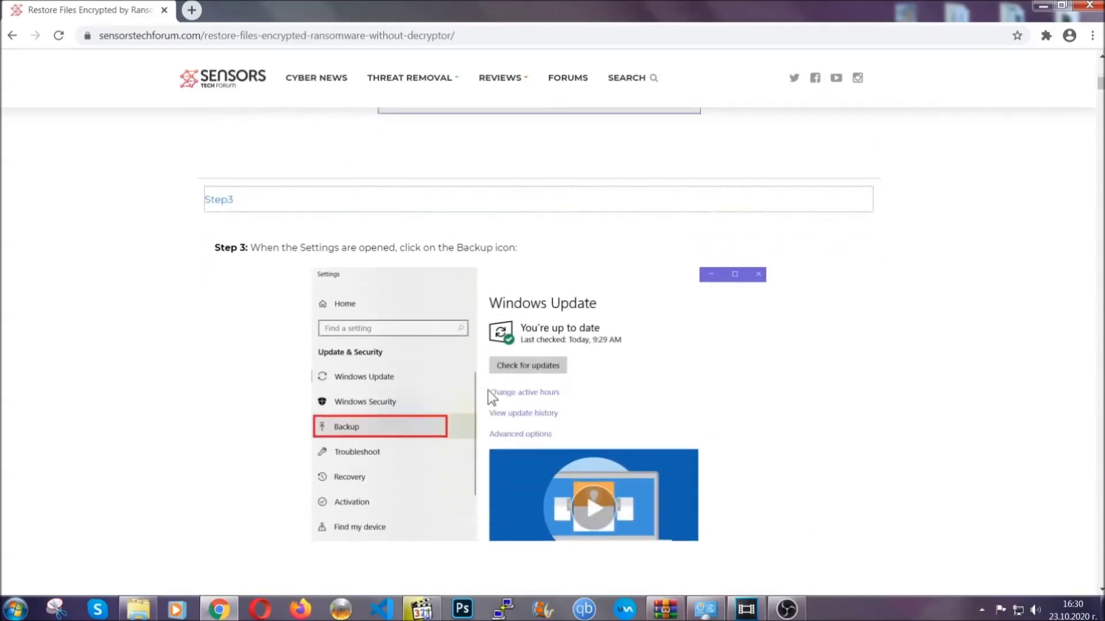
pyautogui.scroll(-2, 488, 390)
pyautogui.scroll(-2, 485, 393)
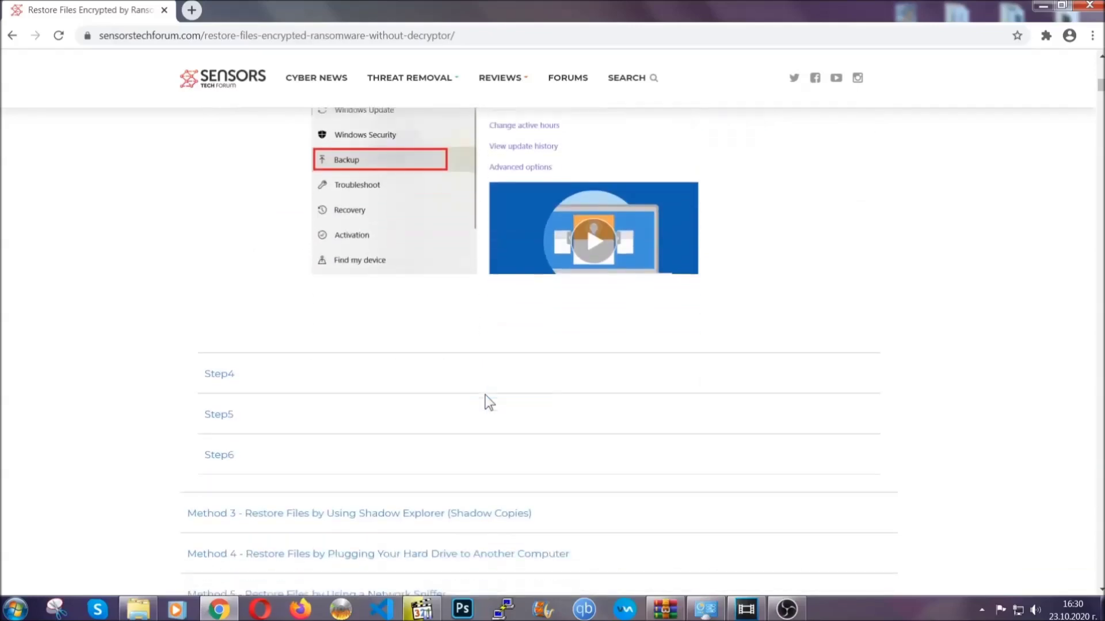
pyautogui.scroll(-1, 485, 394)
pyautogui.scroll(-2, 485, 395)
pyautogui.scroll(-2, 485, 394)
pyautogui.scroll(-1, 485, 395)
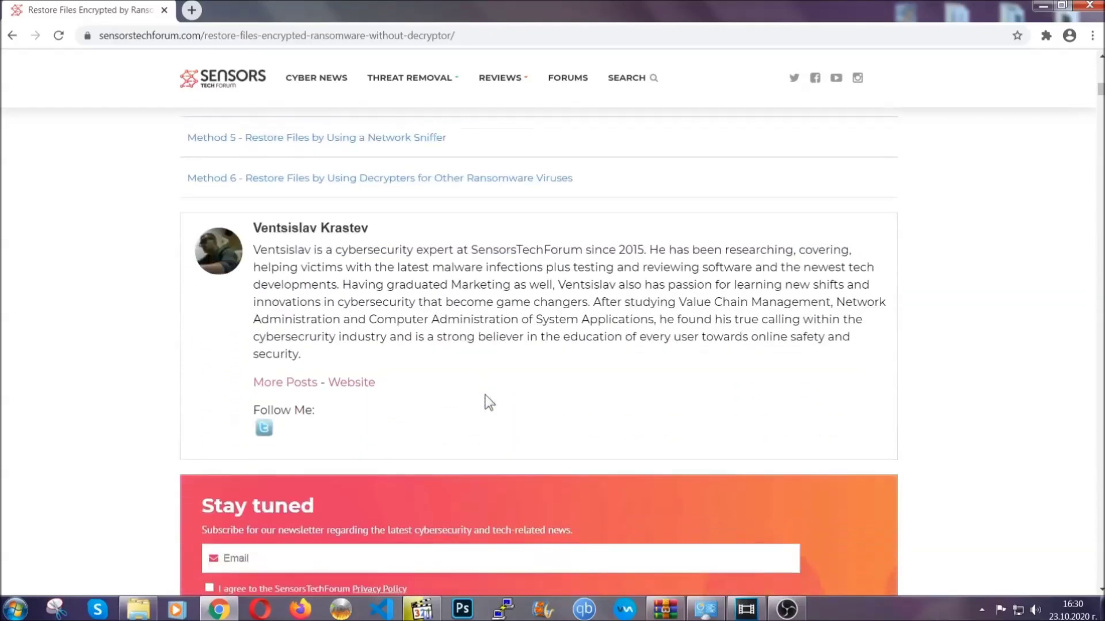
pyautogui.scroll(2, 485, 395)
pyautogui.scroll(5, 485, 395)
pyautogui.scroll(5, 483, 407)
pyautogui.scroll(5, 482, 411)
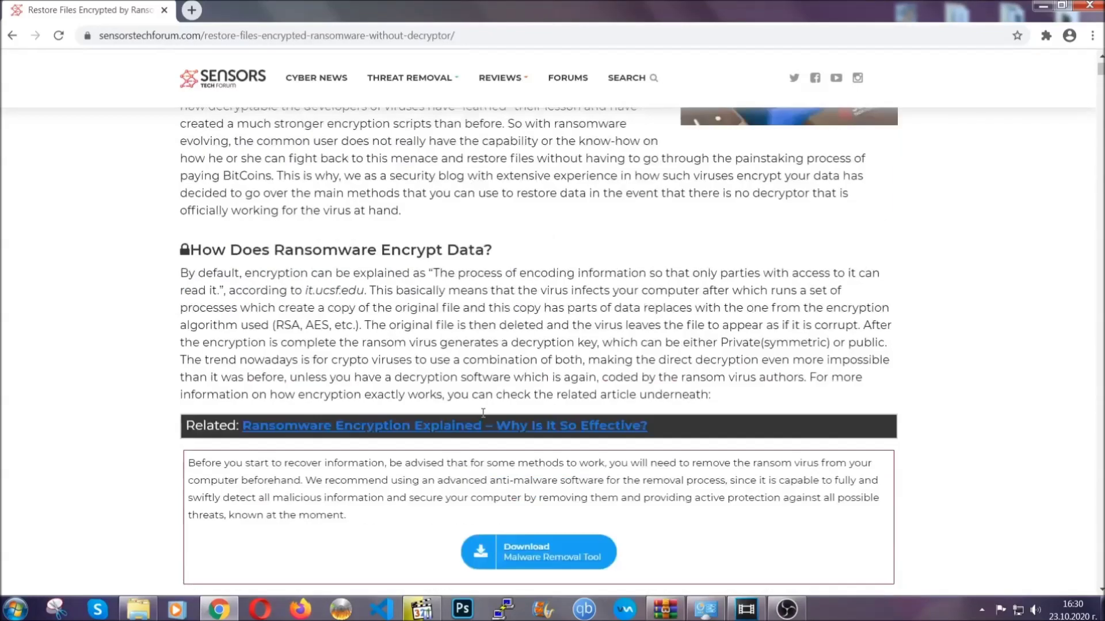
pyautogui.scroll(3, 483, 413)
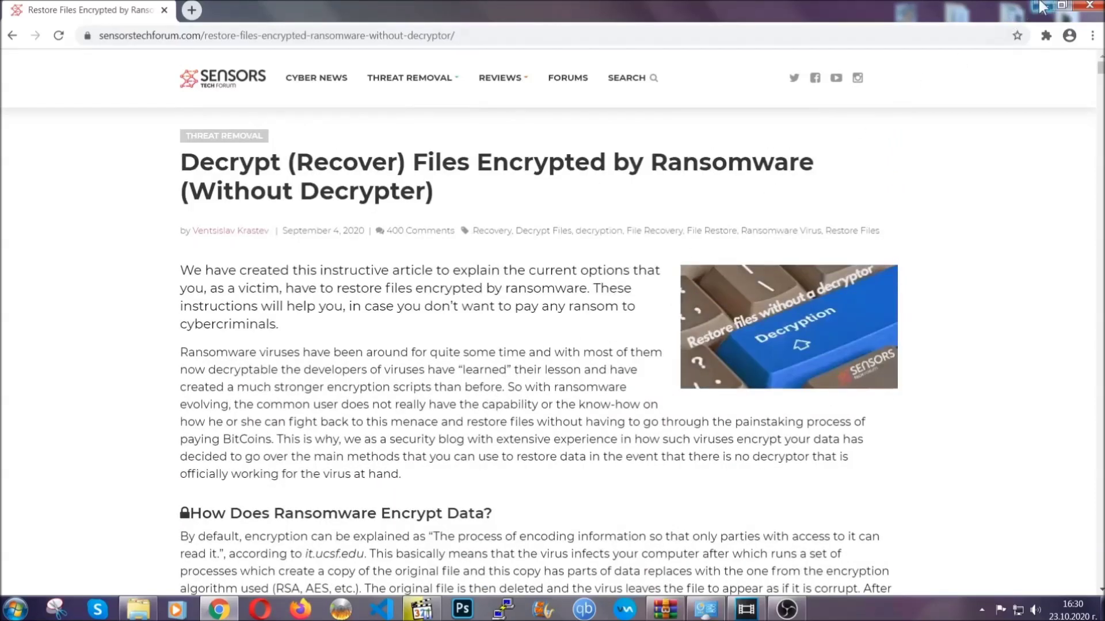
pyautogui.click(1042, 7)
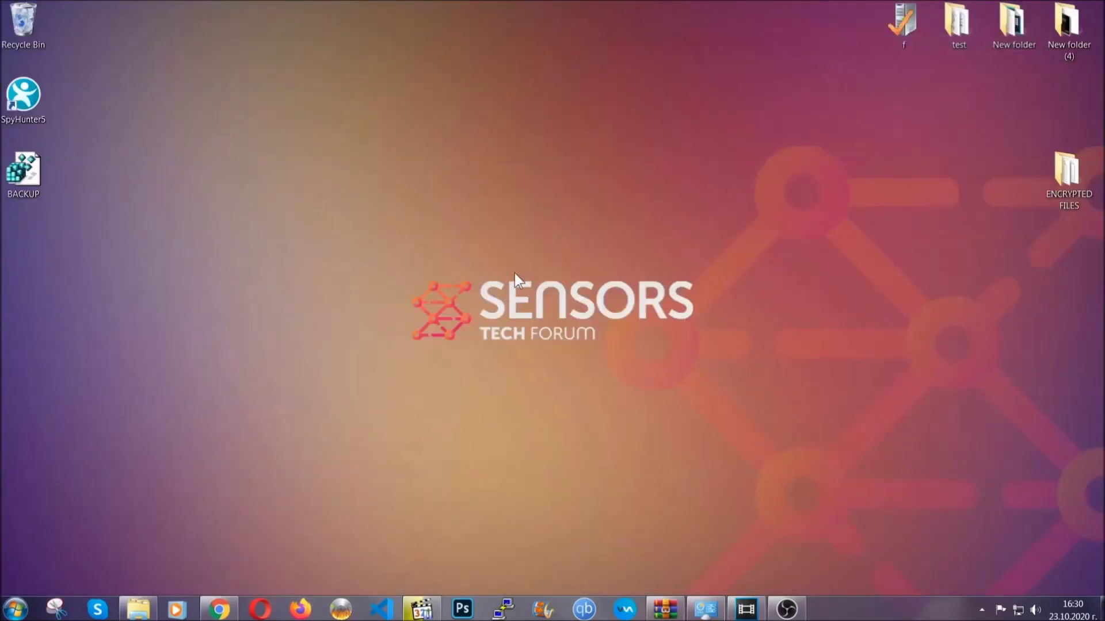